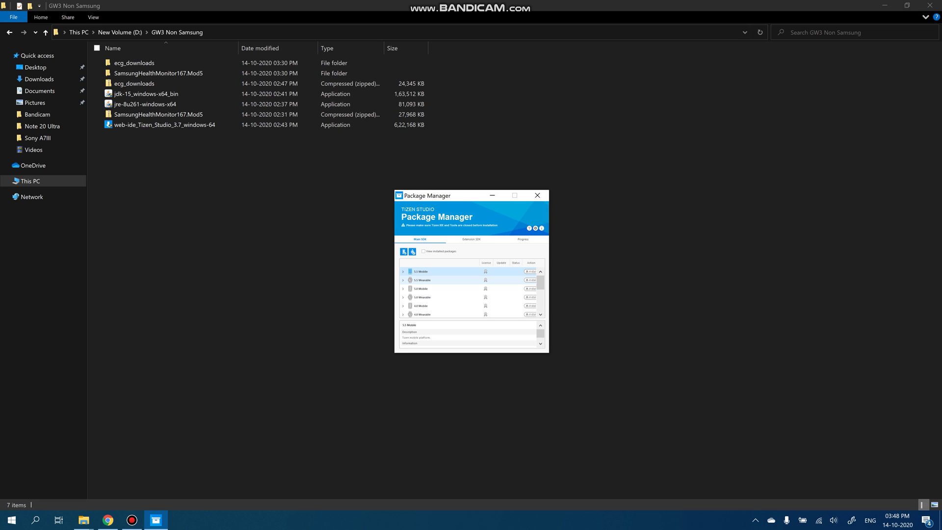
# Install the 5.5 Wearable platform with its license accepted, then the Tizen SDK tools package.
pyautogui.click(529, 279)
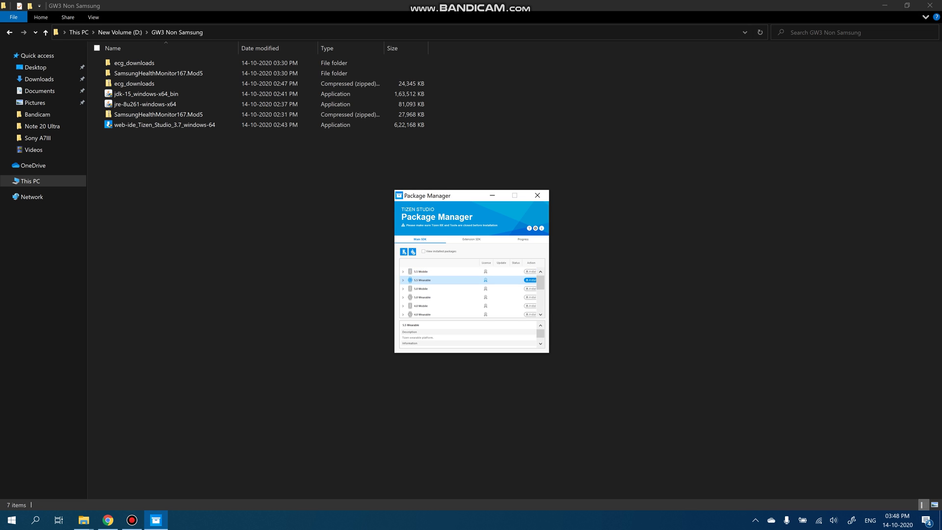
pyautogui.press('Return')
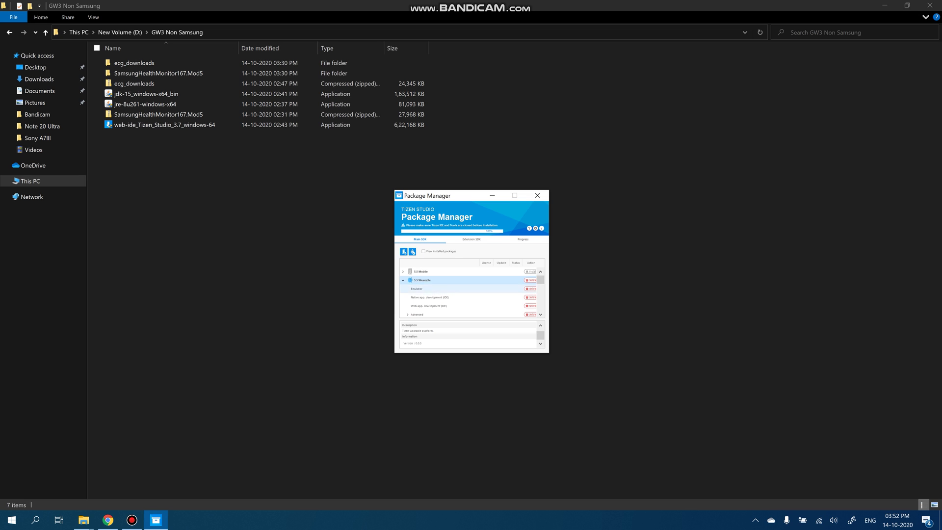
pyautogui.scroll(-1, 471, 292)
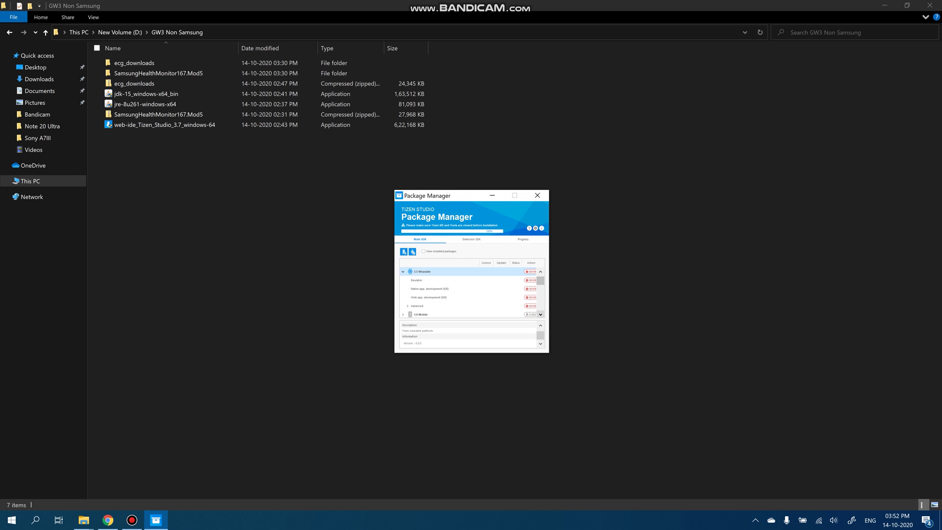
pyautogui.scroll(-1, 470, 292)
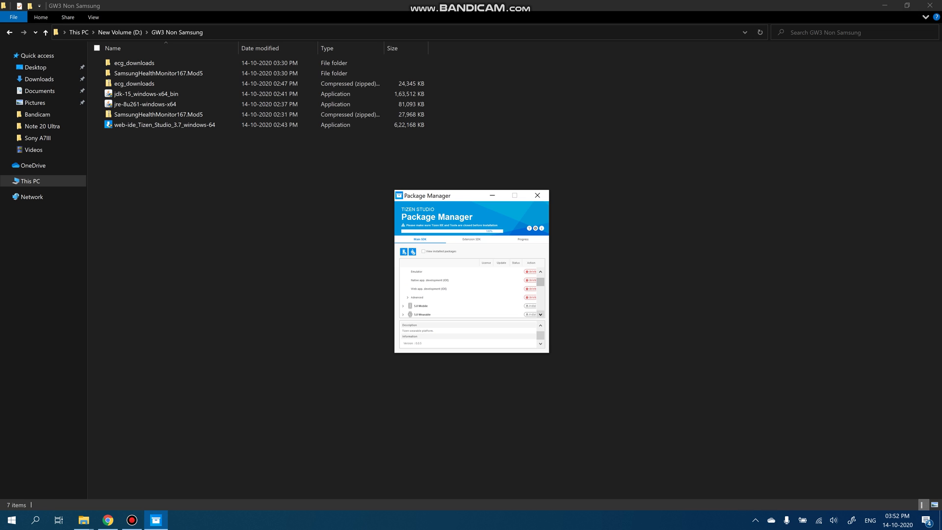
pyautogui.scroll(-6, 471, 292)
pyautogui.scroll(-7, 471, 291)
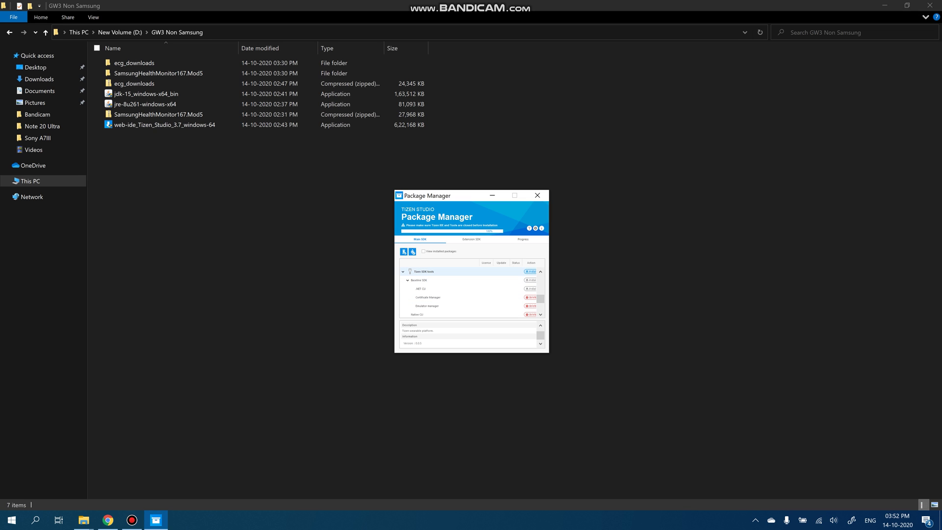
pyautogui.click(530, 271)
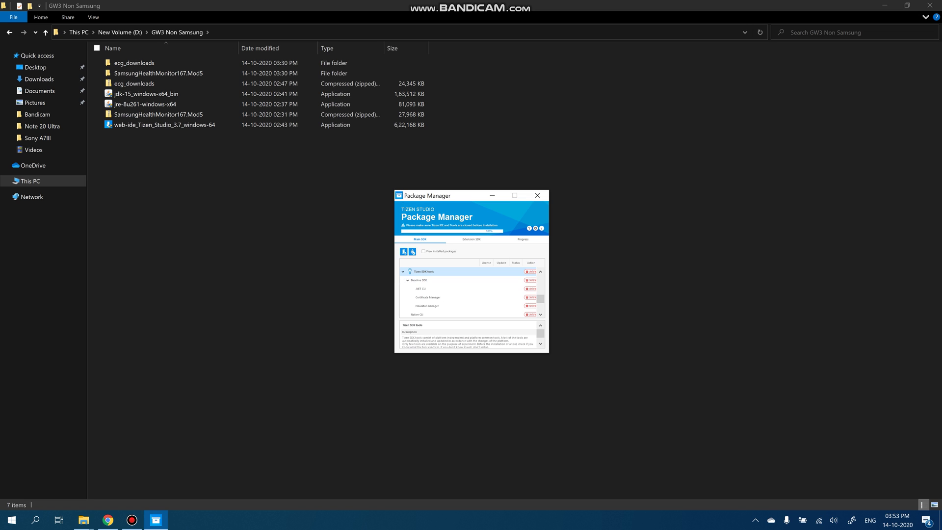
# Install the Samsung Certificate Extension from the Extension SDK Extras group, accepting its license.
pyautogui.click(471, 239)
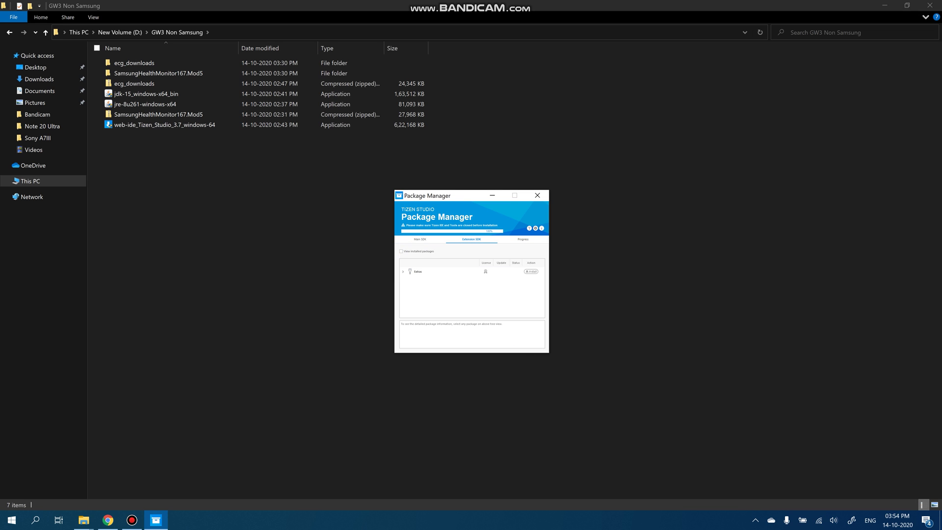
pyautogui.click(432, 272)
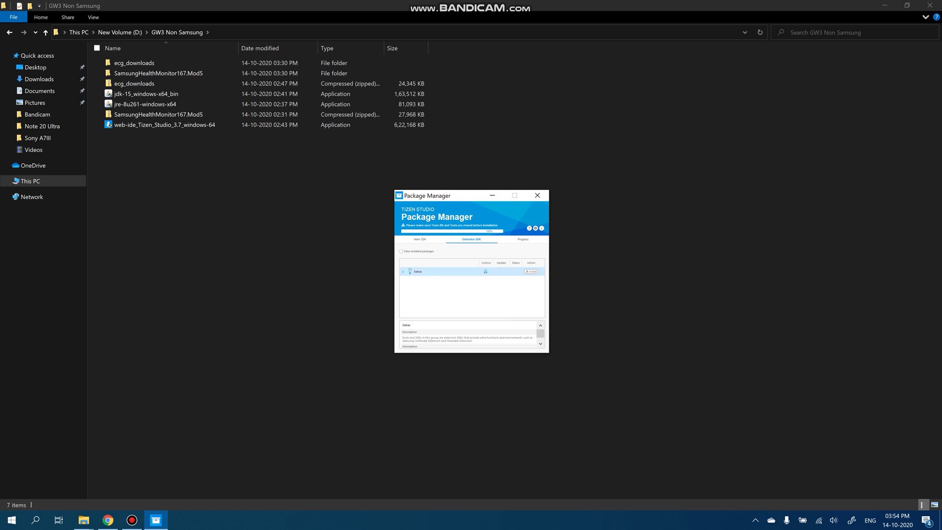
pyautogui.press('Right')
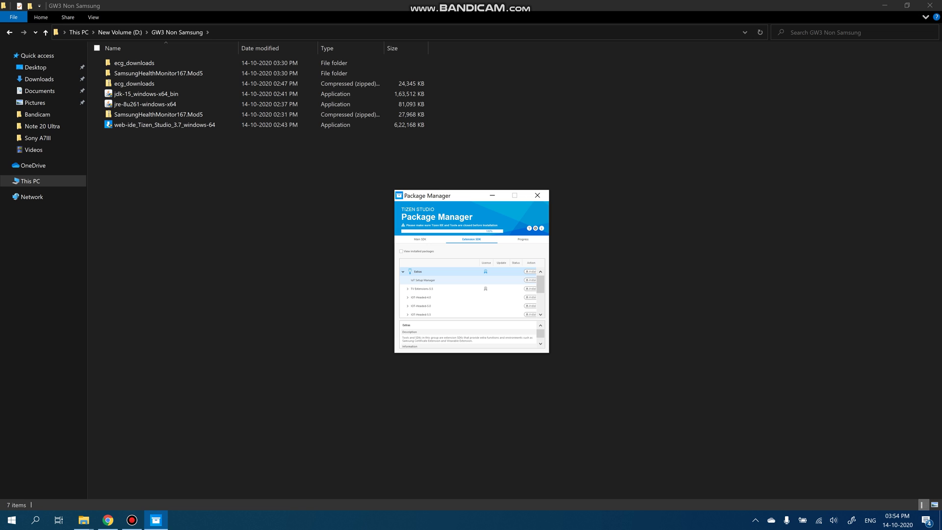
pyautogui.click(540, 314)
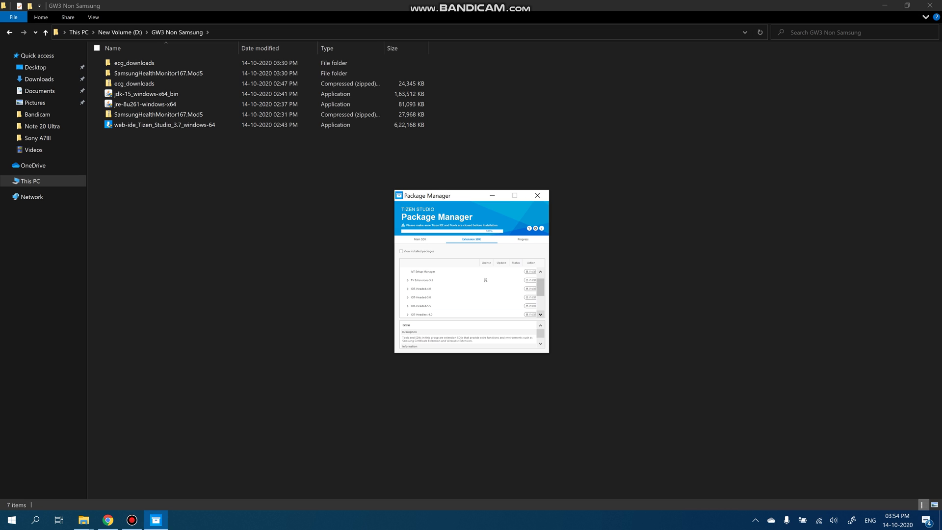
pyautogui.click(540, 314)
pyautogui.click(540, 313)
pyautogui.click(540, 313)
pyautogui.click(540, 314)
pyautogui.click(540, 313)
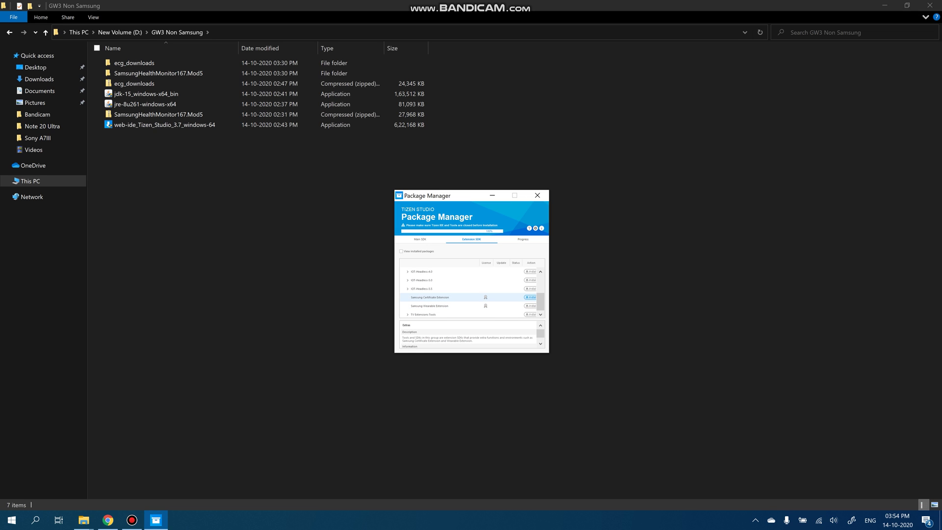
pyautogui.click(530, 297)
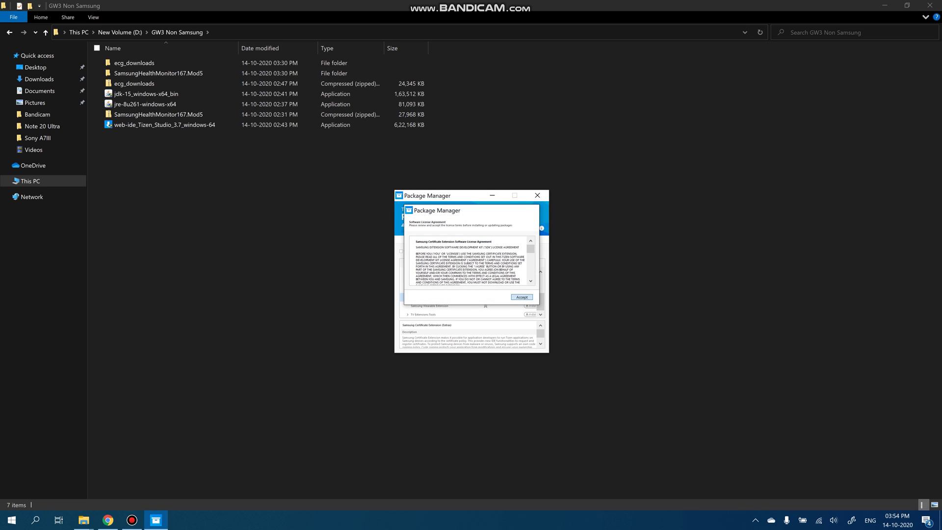
pyautogui.click(527, 297)
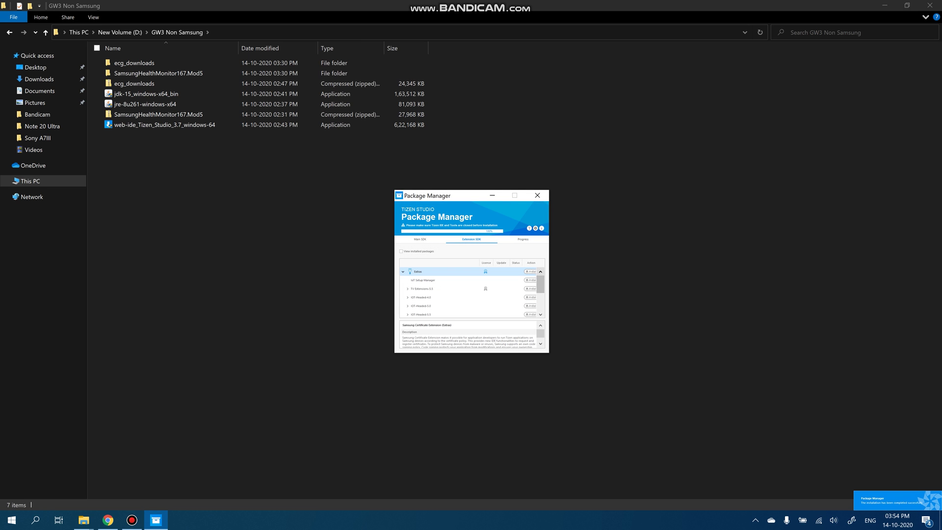
# Install the Samsung Wearable Extension, accept its license, and exit the Package Manager.
pyautogui.scroll(-3, 470, 292)
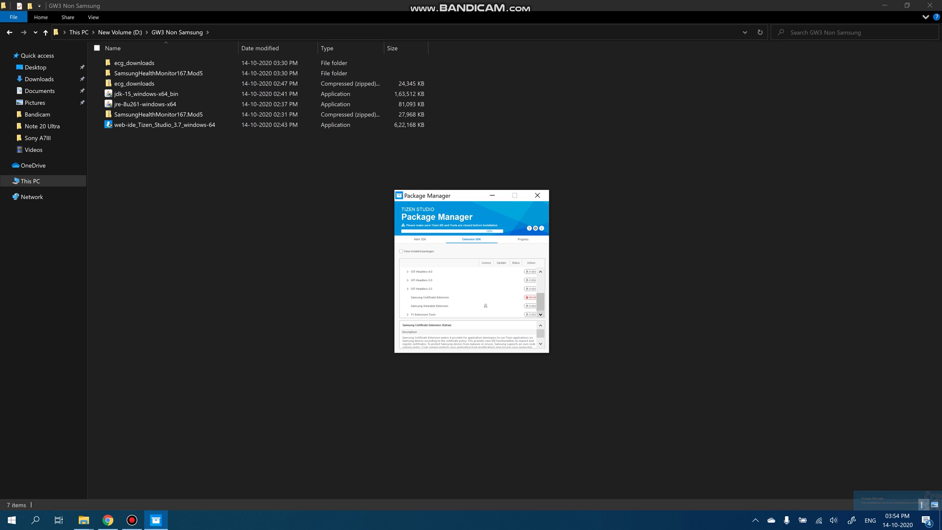
pyautogui.click(530, 305)
pyautogui.click(521, 296)
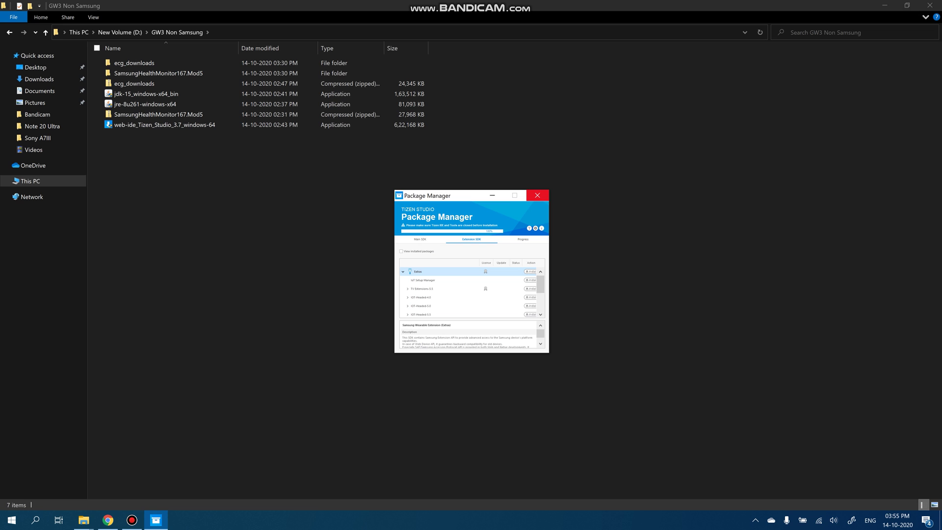
pyautogui.click(537, 195)
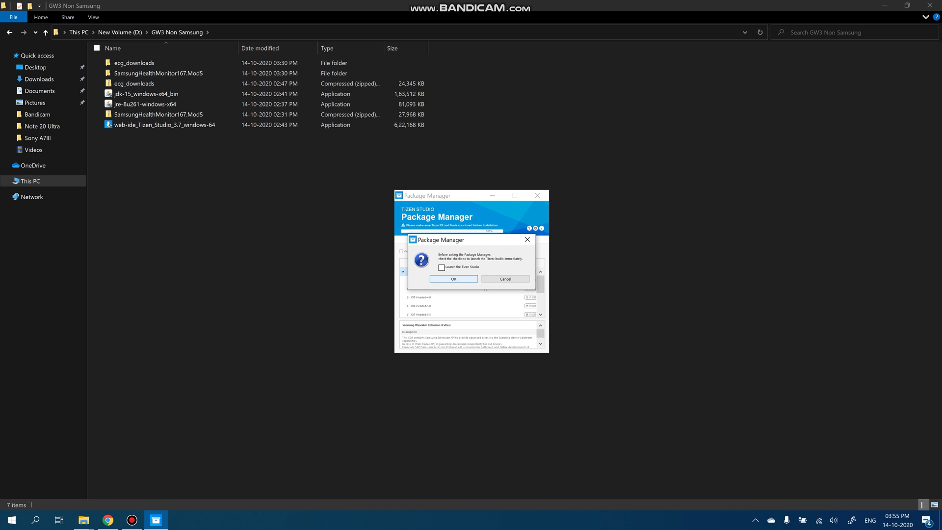
# Exit without launching Tizen Studio and start Certificate Manager from a 'cert' Windows search.
pyautogui.press('Return')
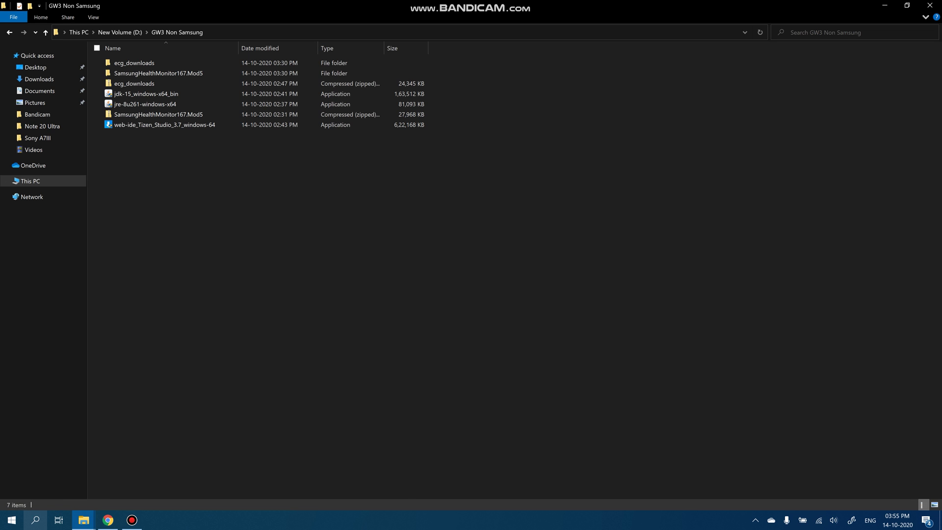
pyautogui.click(35, 520)
pyautogui.write('cert')
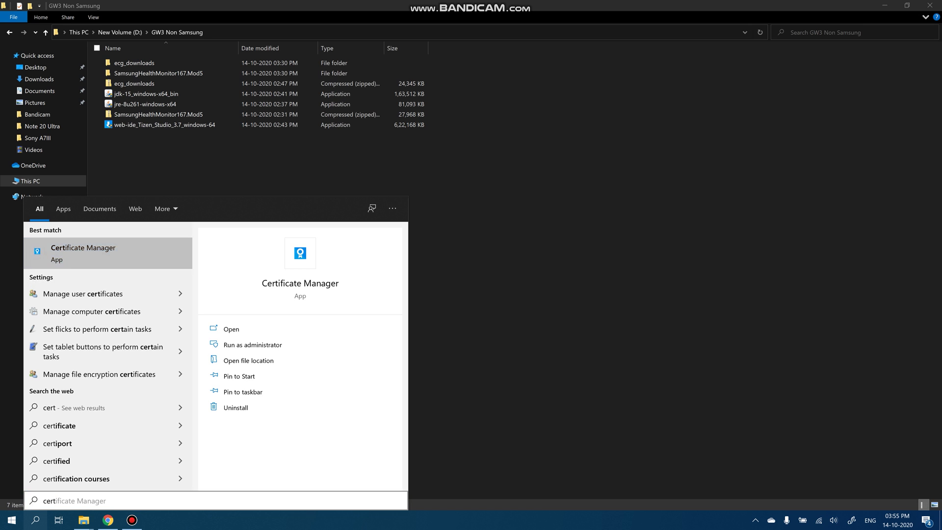
pyautogui.press('Return')
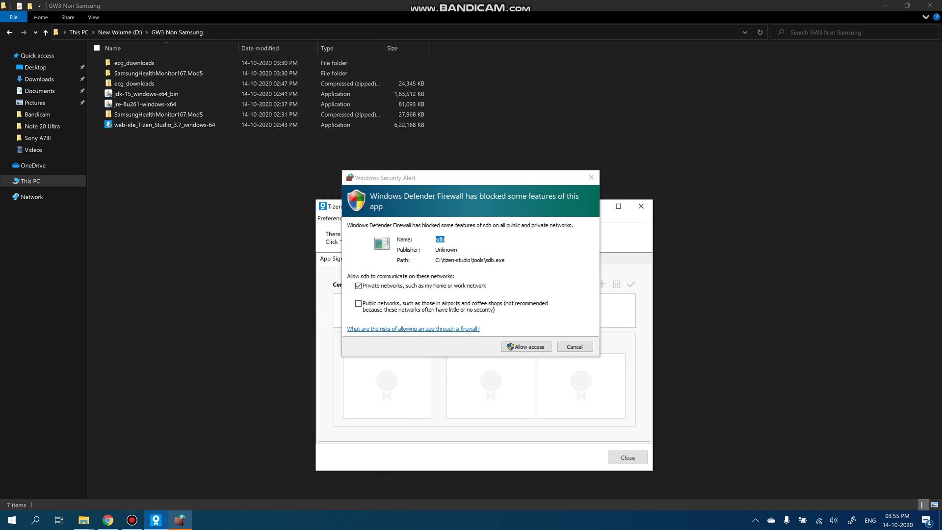
# Allow sdb through the firewall on private and public networks, then start a new certificate profile.
pyautogui.click(358, 303)
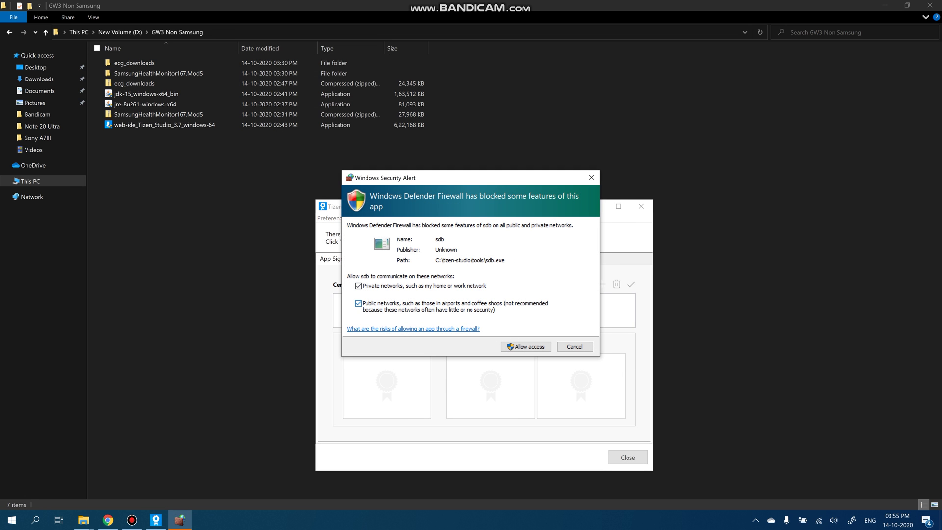
pyautogui.click(526, 346)
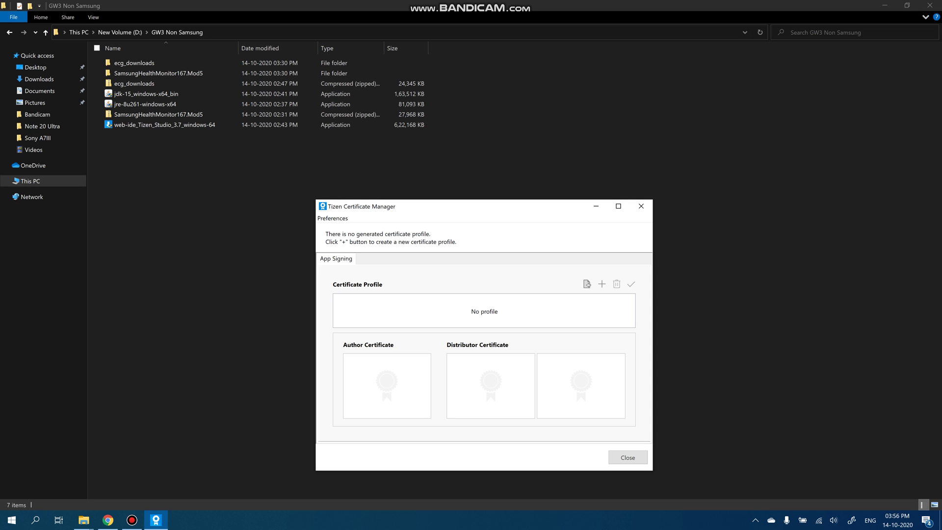
pyautogui.click(601, 284)
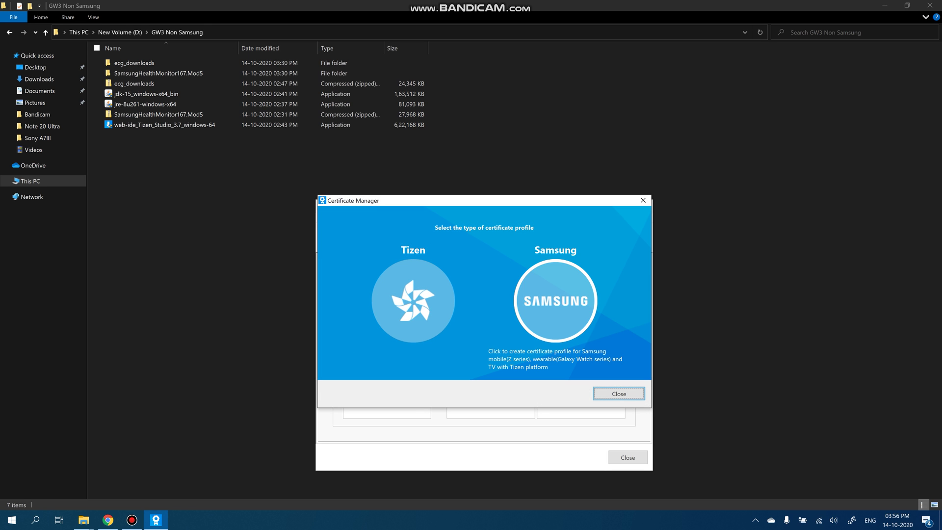
# Choose a Samsung profile for Mobile / Wearable devices and name it TEST.
pyautogui.click(555, 300)
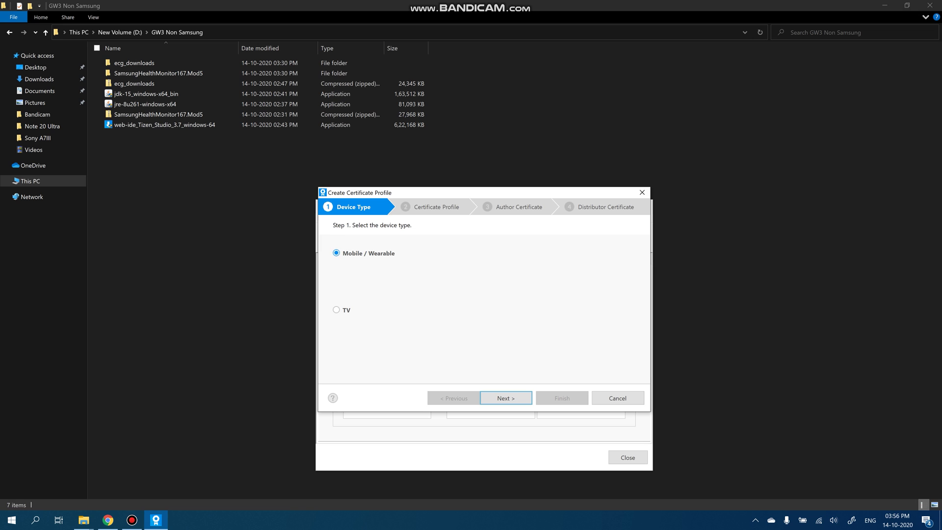
pyautogui.press('Return')
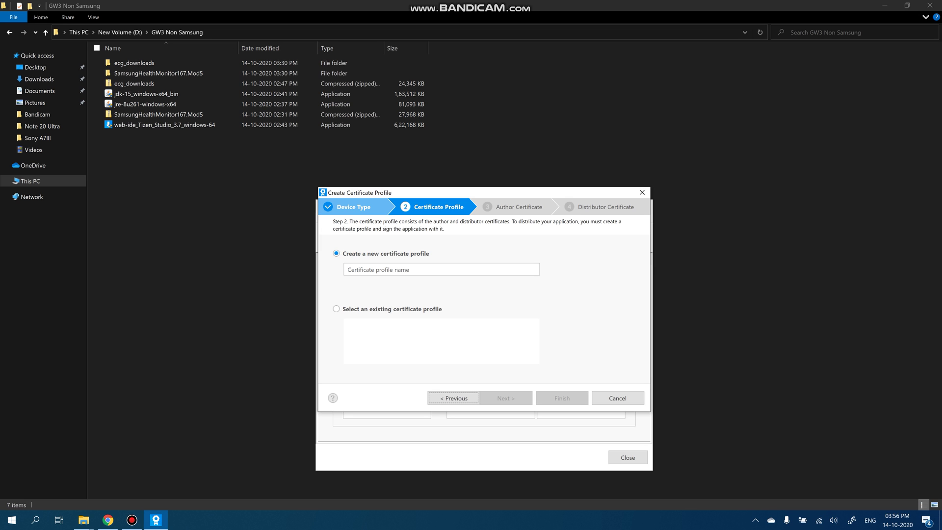
pyautogui.click(441, 269)
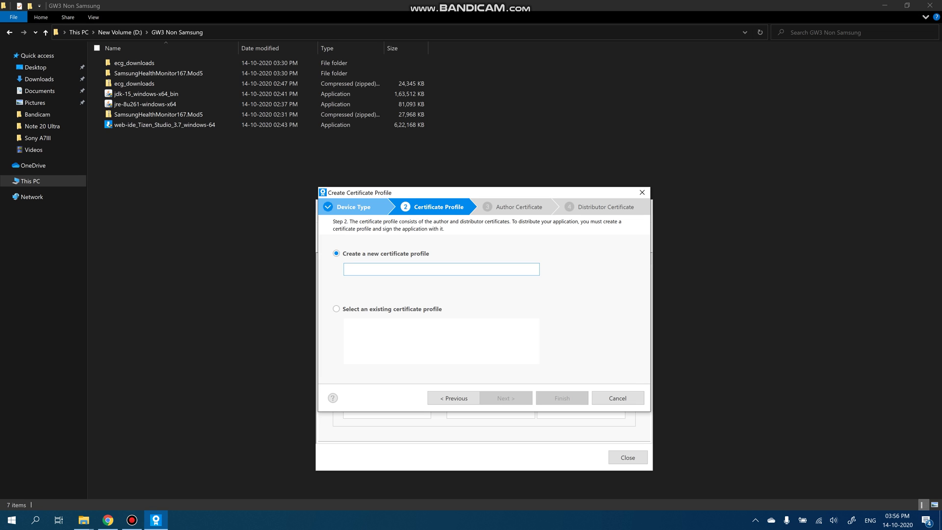
pyautogui.write('TEST')
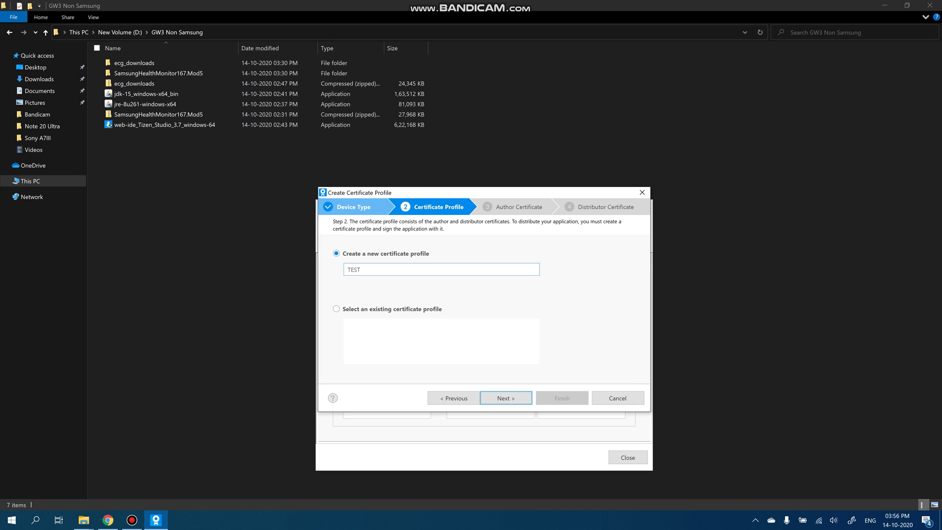
pyautogui.press('Return')
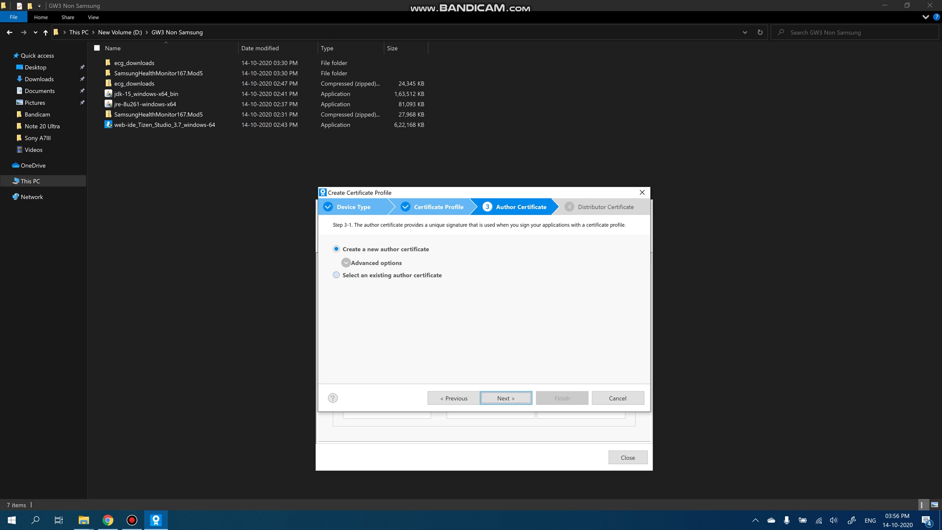
# Keep 'Create a new author certificate' with advanced options hidden and continue.
pyautogui.click(345, 262)
pyautogui.click(345, 263)
pyautogui.click(346, 262)
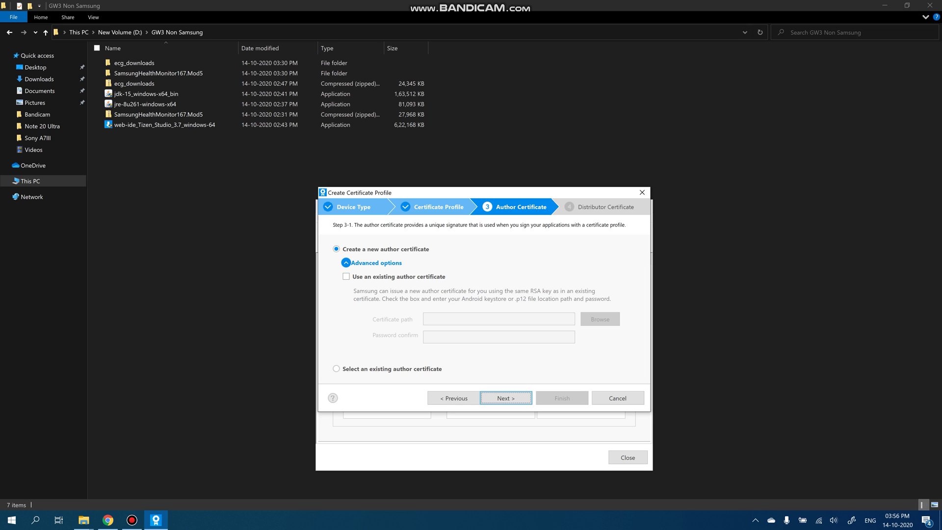
pyautogui.click(346, 263)
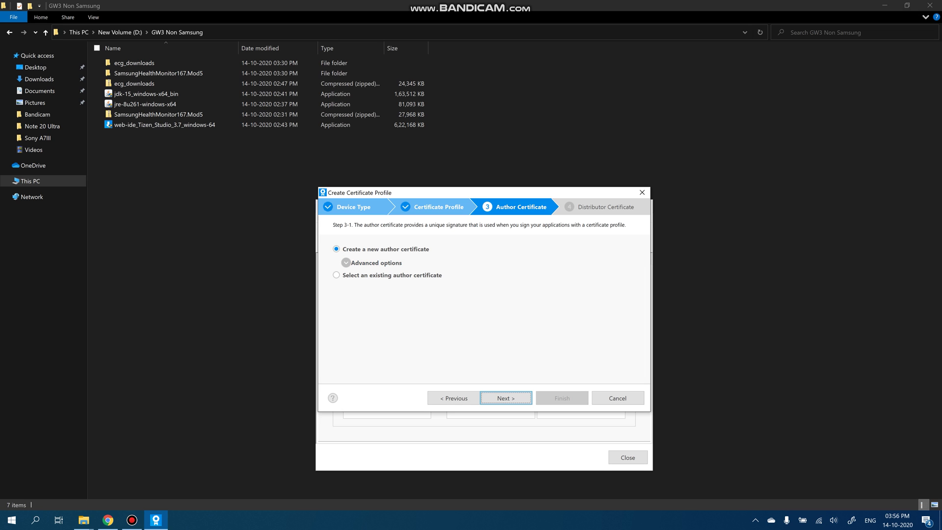
pyautogui.press('Return')
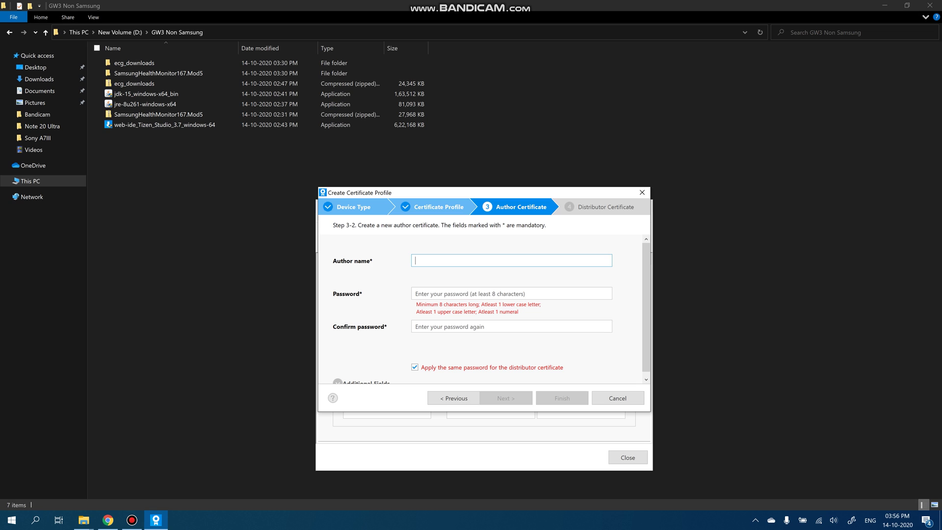
# Enter author name TEST and fill in the password and confirmation fields.
pyautogui.write('TEST')
pyautogui.click(511, 293)
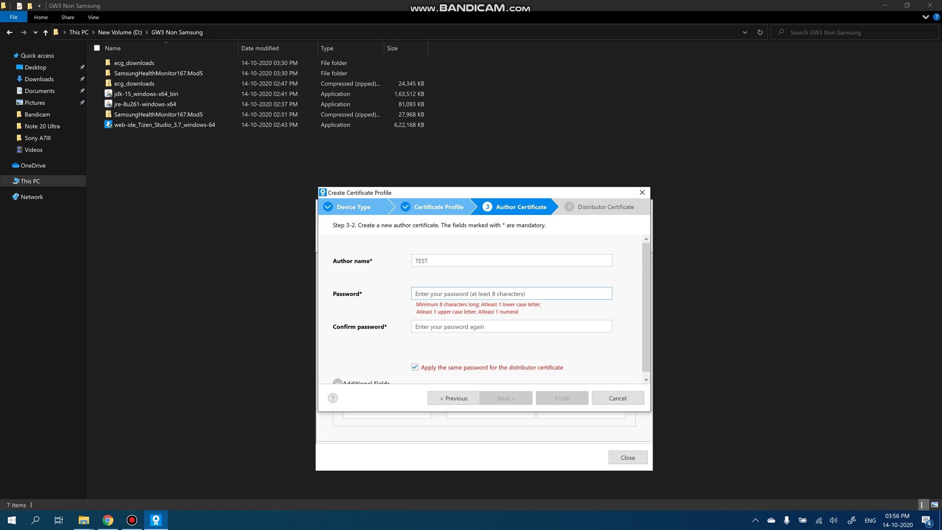
pyautogui.press('Tab')
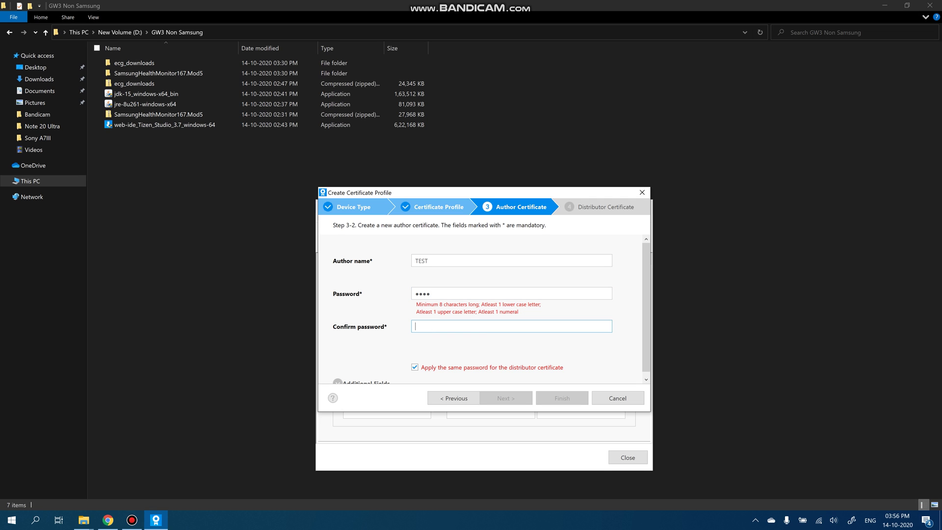
pyautogui.press('Tab')
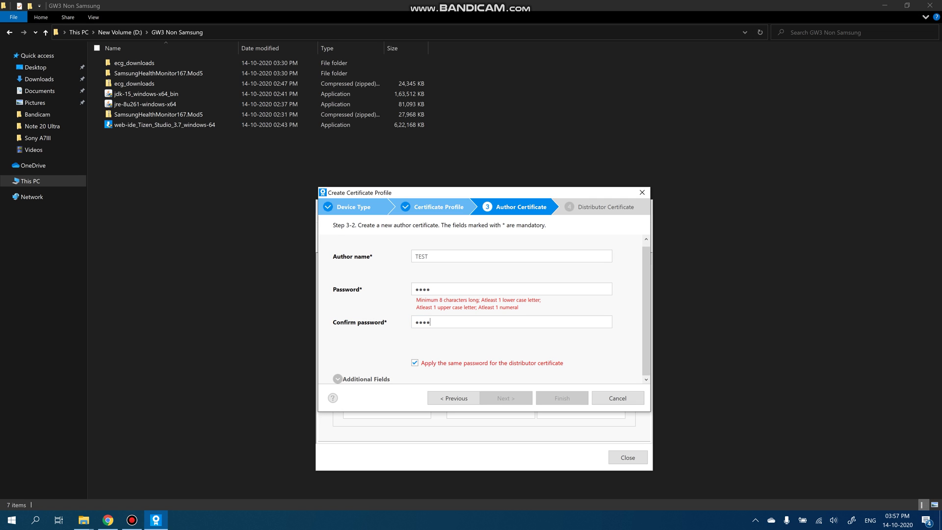
pyautogui.click(491, 289)
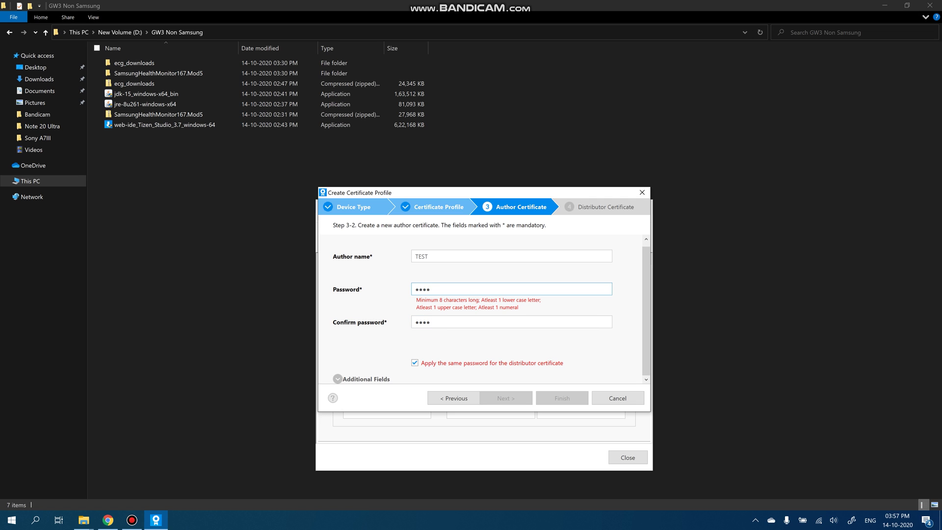
pyautogui.click(429, 322)
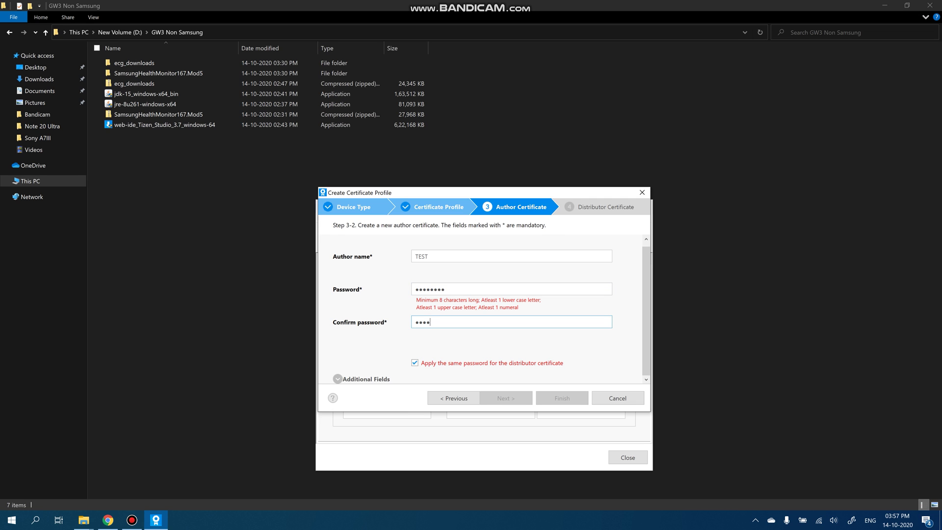
pyautogui.press('Tab')
# Clear both password fields, re-enter a matching password and confirmation, and submit.
pyautogui.hotkey('shift', 'Left')
pyautogui.hotkey('shift', 'Left')
pyautogui.hotkey('shift', 'Left')
pyautogui.hotkey('shift', 'Left')
pyautogui.hotkey('shift', 'Left')
pyautogui.hotkey('shift', 'Left')
pyautogui.hotkey('shift', 'Left')
pyautogui.hotkey('shift', 'Left')
pyautogui.press('BackSpace')
pyautogui.hotkey('shift', 'Tab')
pyautogui.hotkey('ctrl', 'a')
pyautogui.press('BackSpace')
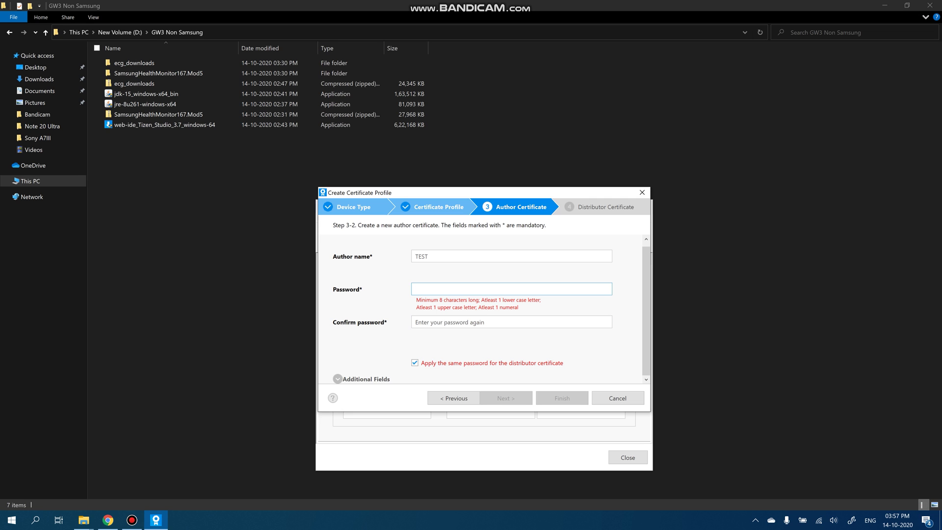
pyautogui.write('•••••••••')
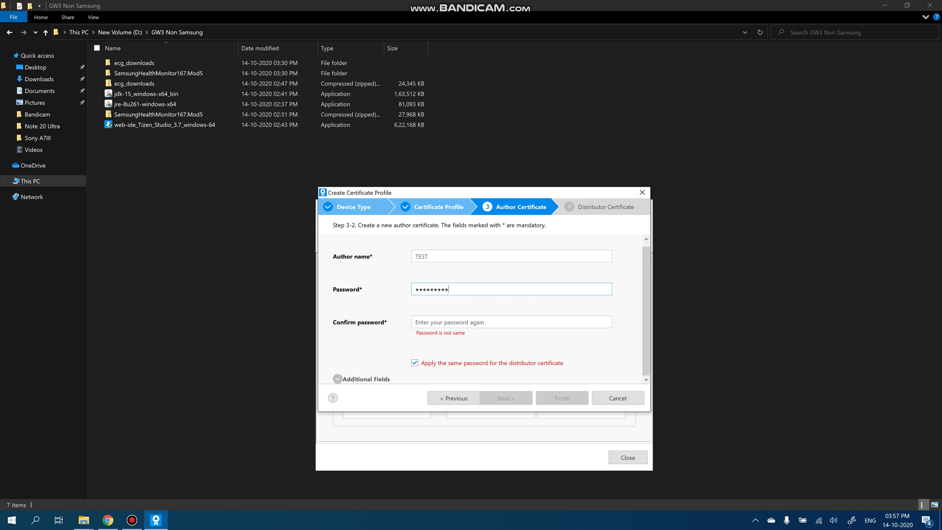
pyautogui.click(511, 322)
pyautogui.write('•••••••••')
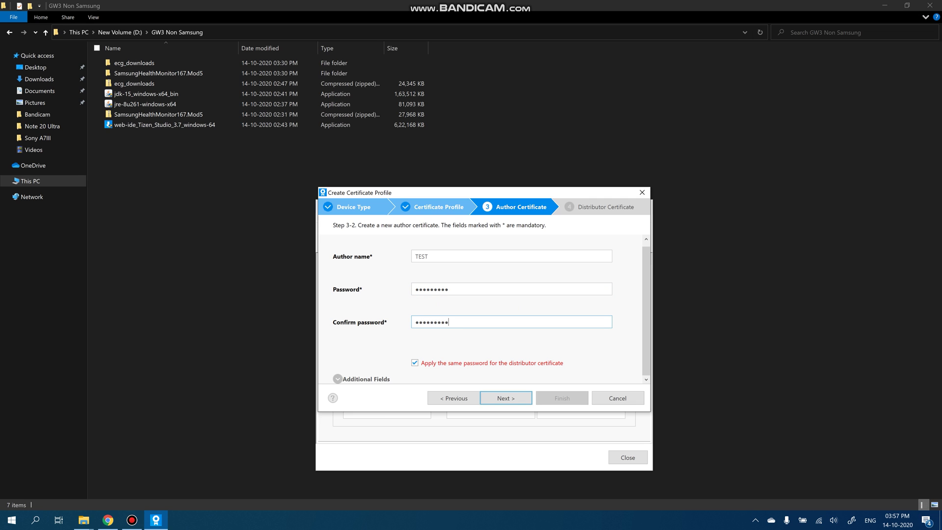
pyautogui.press('Return')
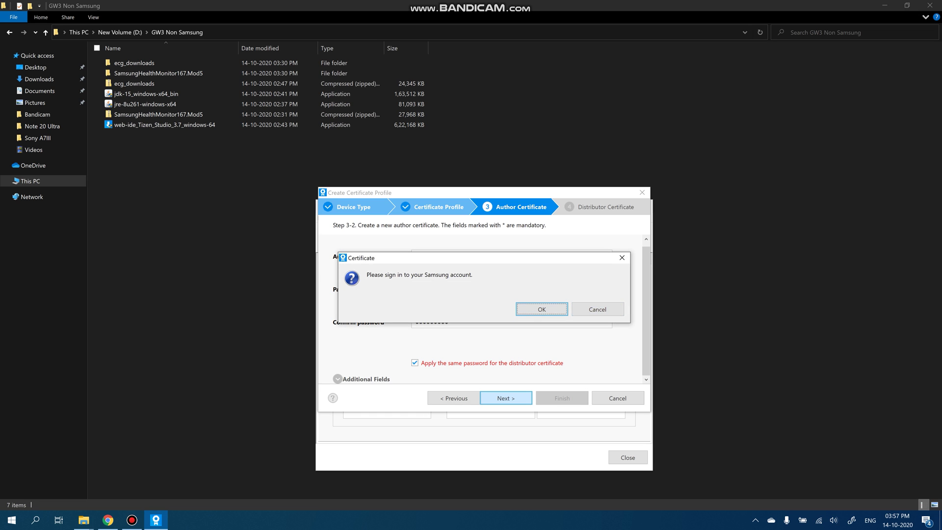
# Accept the Samsung account sign-in so the TEST author certificate is generated.
pyautogui.press('Return')
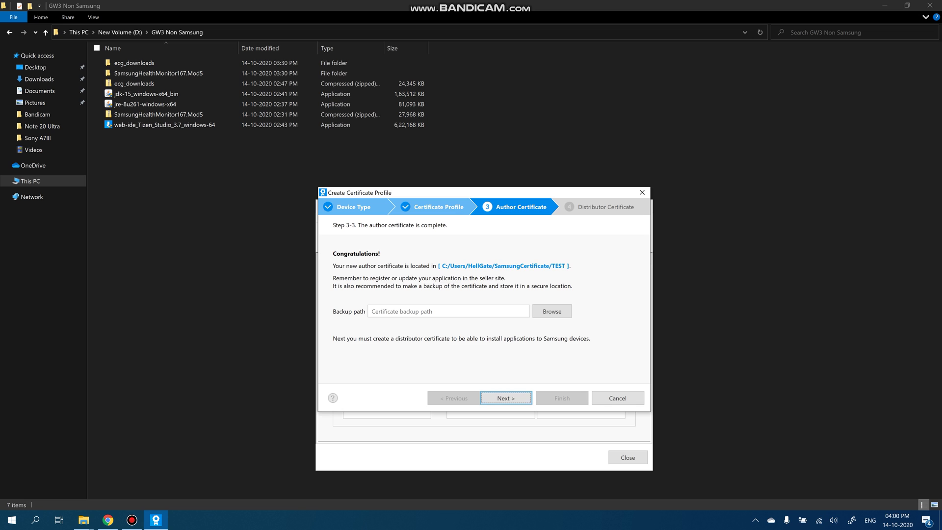
# Continue with a new distributor certificate and scroll through its privilege, password and DUID form.
pyautogui.press('Return')
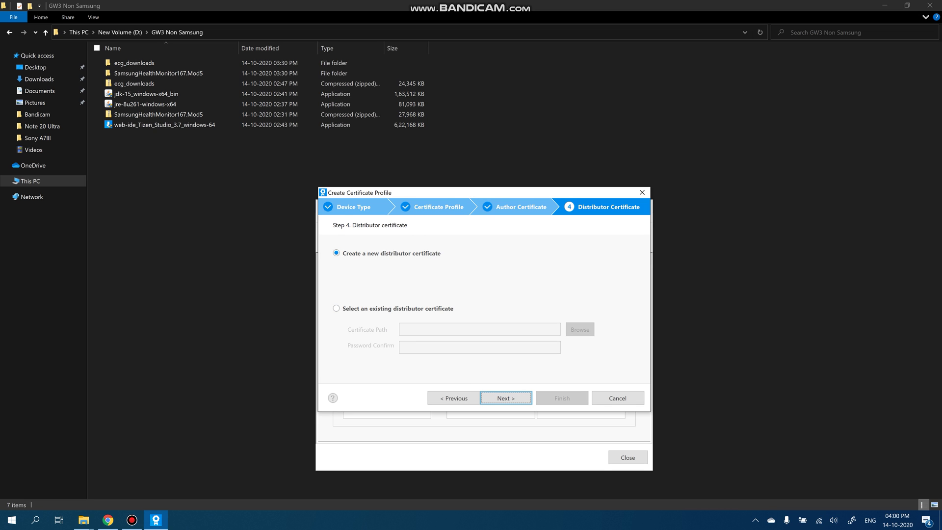
pyautogui.press('Return')
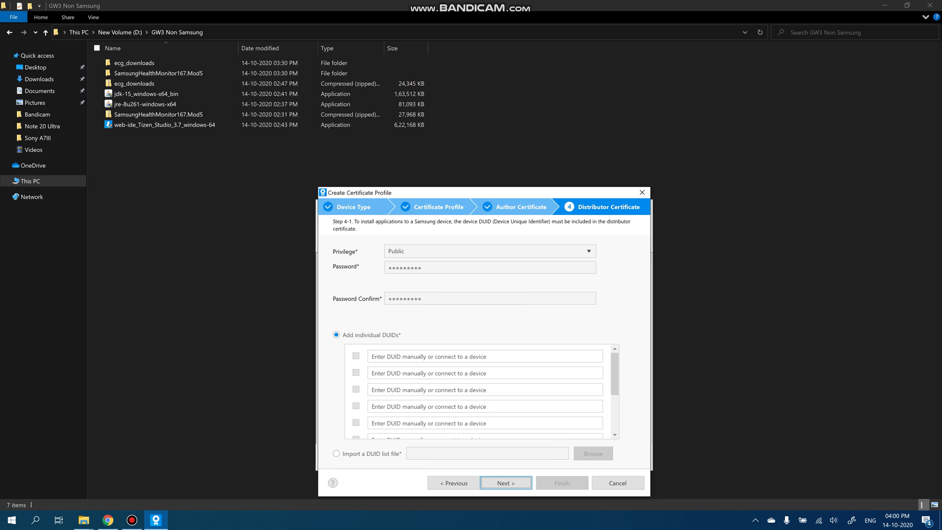
pyautogui.scroll(-1, 481, 393)
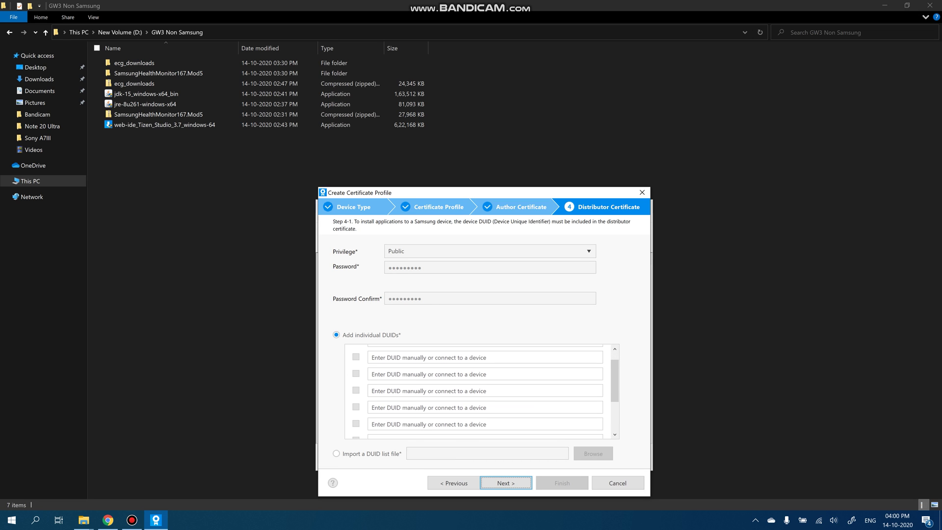
pyautogui.scroll(-1, 481, 392)
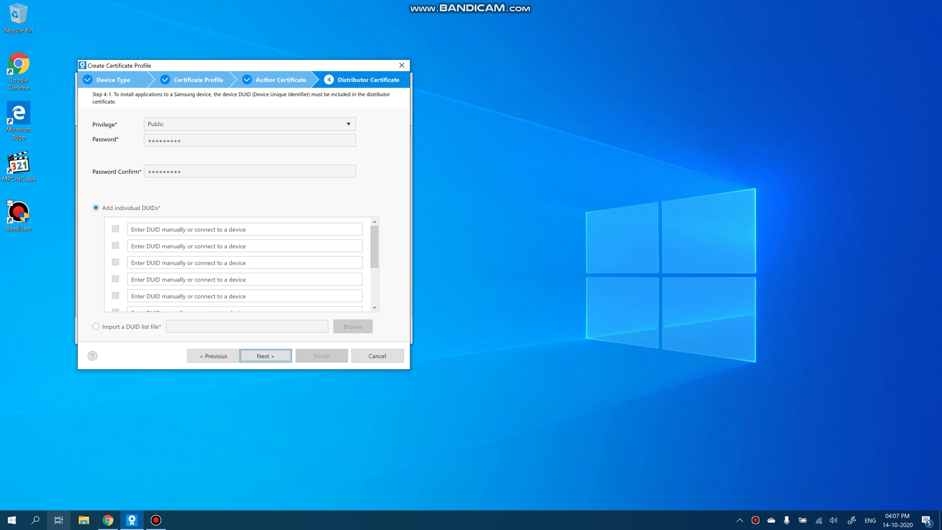
pyautogui.click(35, 520)
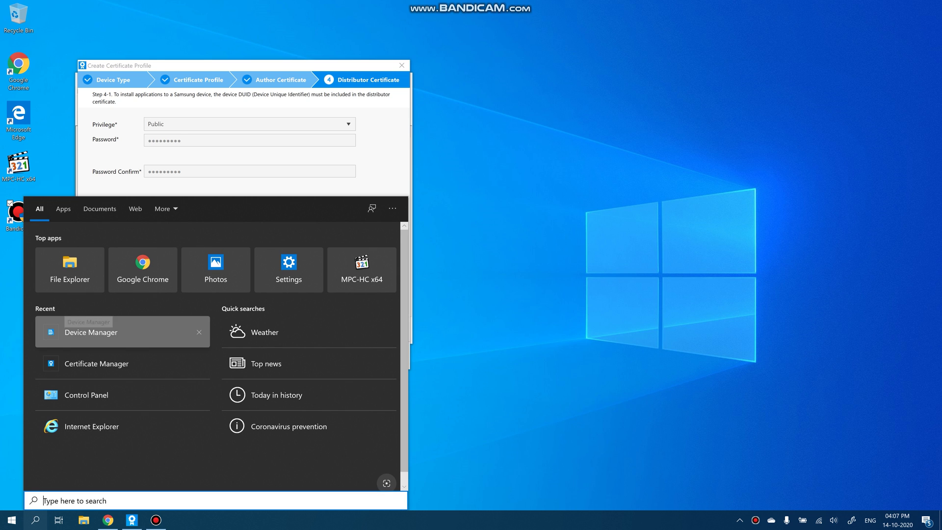
# Launch Device Manager from a 'device' Windows search and show its remote device list.
pyautogui.write('device')
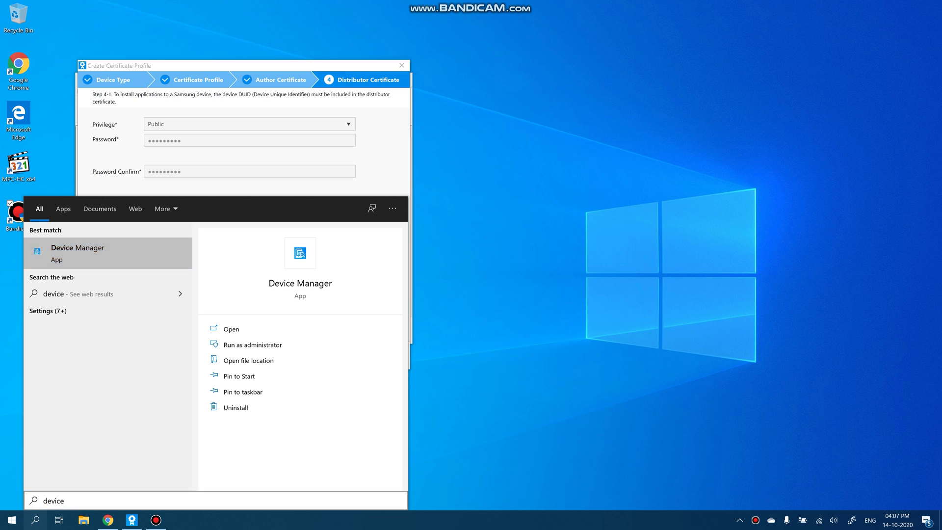
pyautogui.press('Escape')
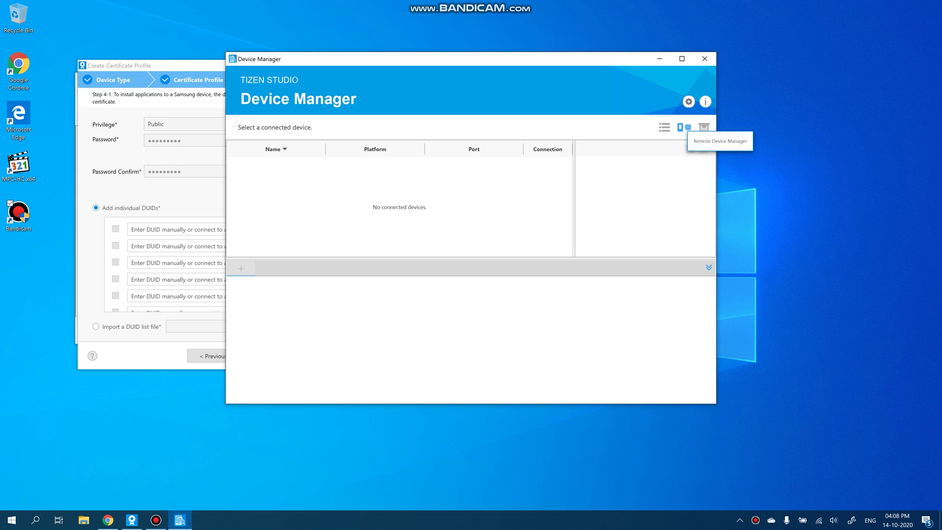
pyautogui.click(684, 127)
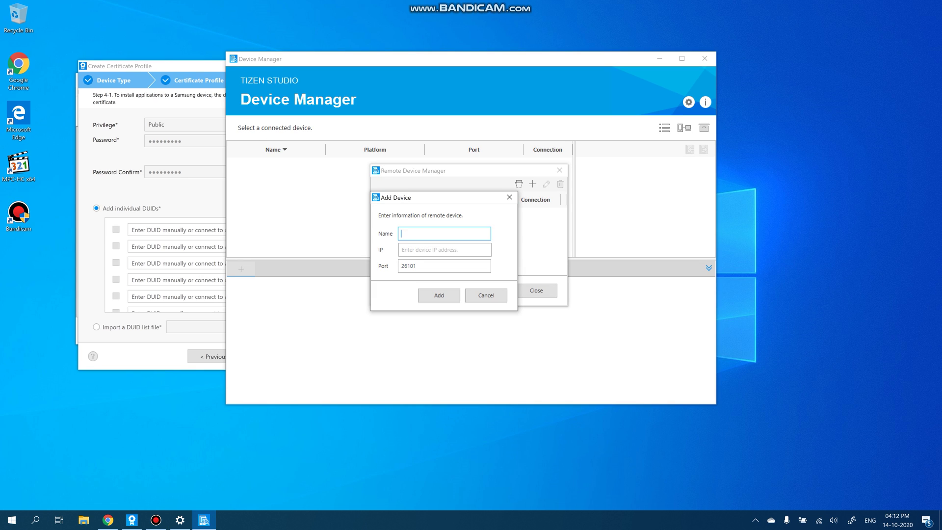
# Add the watch as remote device M-R8 at 10.0.0.241, connect to it, and close the list.
pyautogui.write('M-R846F')
pyautogui.click(444, 249)
pyautogui.write('10.0.0')
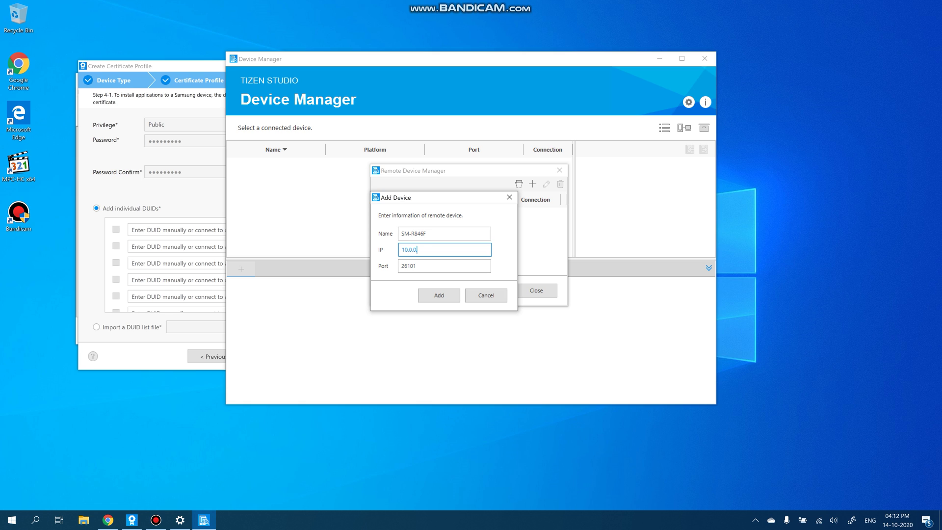
pyautogui.write('.241')
pyautogui.press('Return')
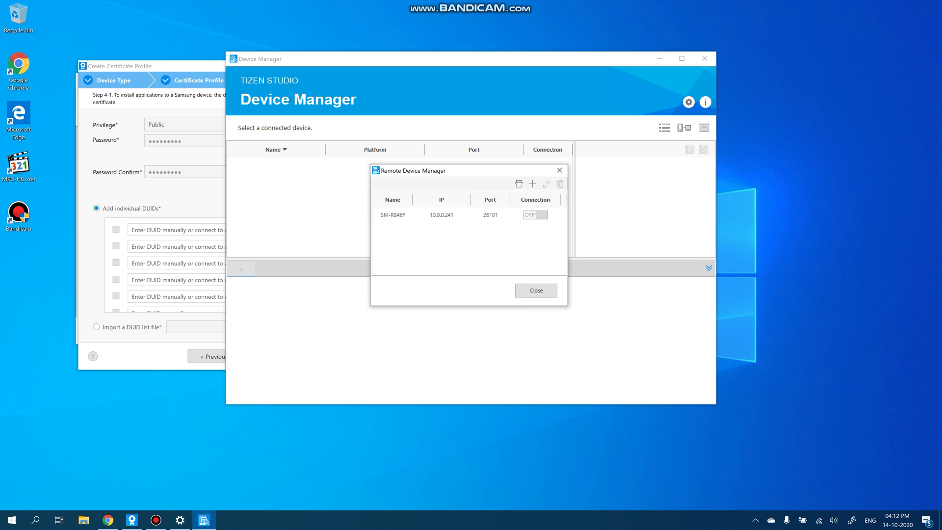
pyautogui.click(535, 215)
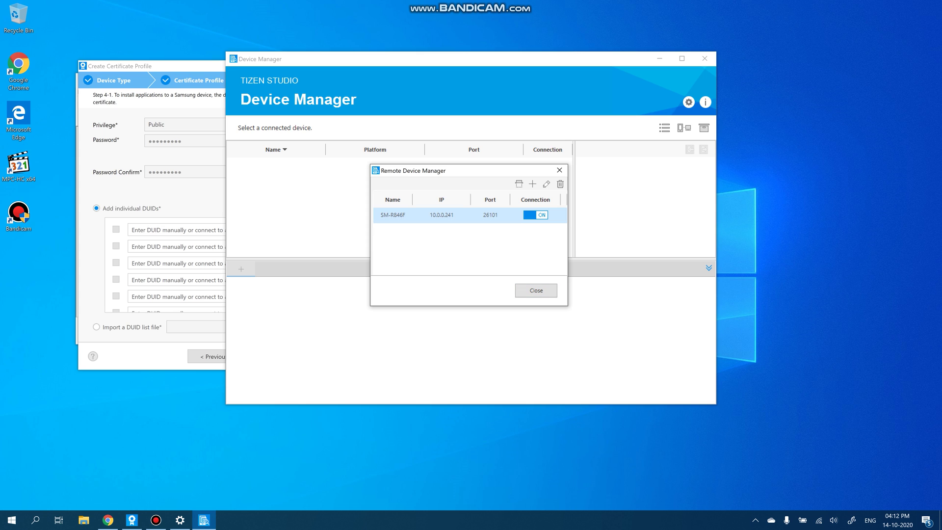
pyautogui.click(535, 290)
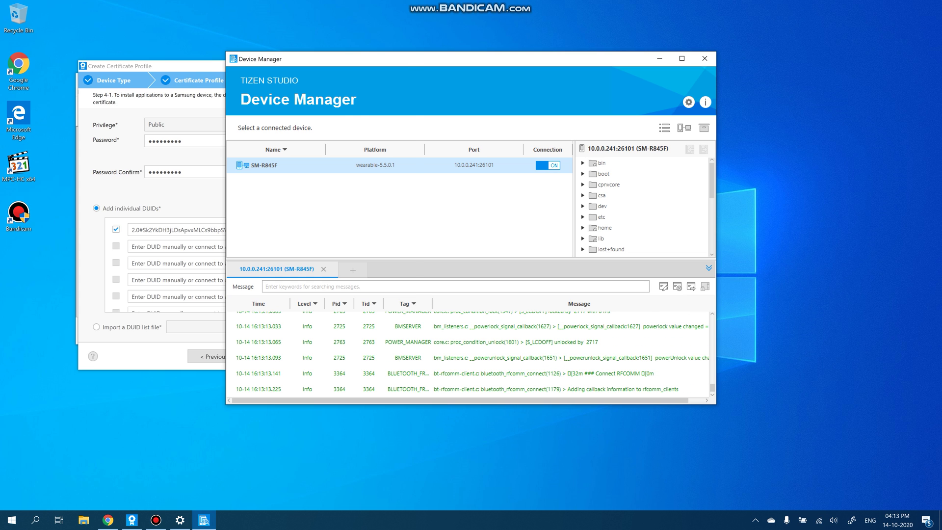
pyautogui.hotkey('alt', 'Tab')
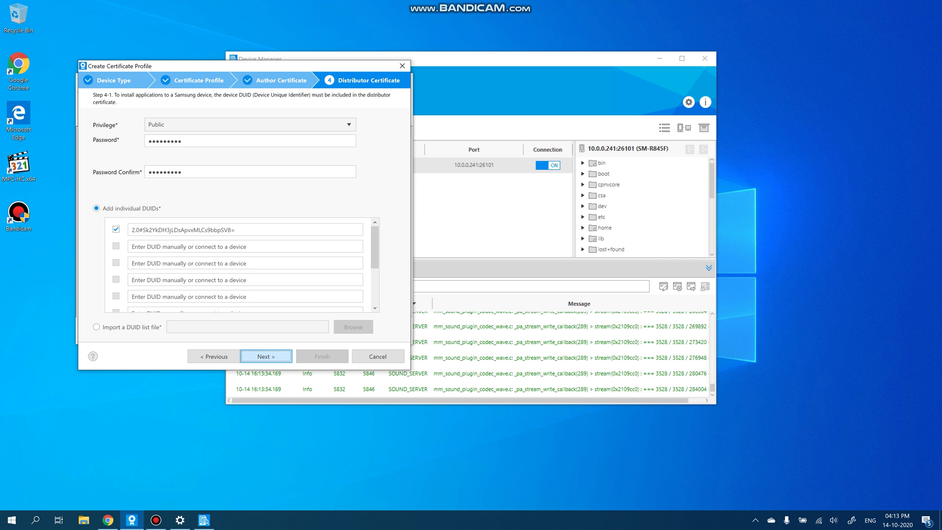
# Complete the TEST certificate profile wizard past the DUID entry and acknowledge the profile-created message.
pyautogui.press('Return')
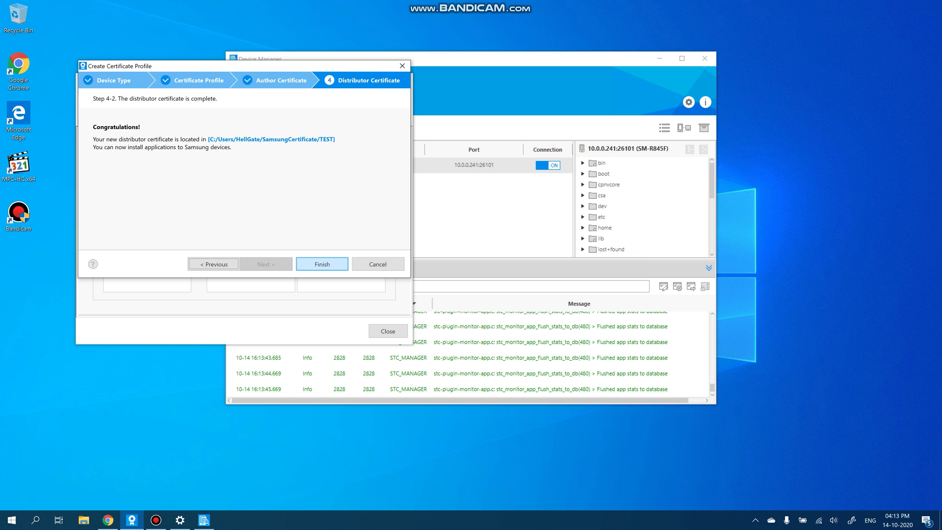
pyautogui.click(322, 264)
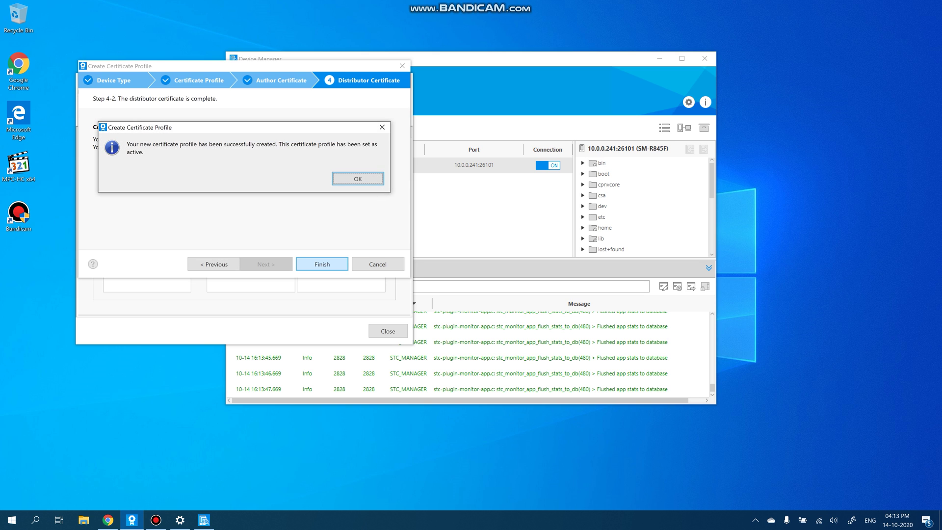
pyautogui.press('Return')
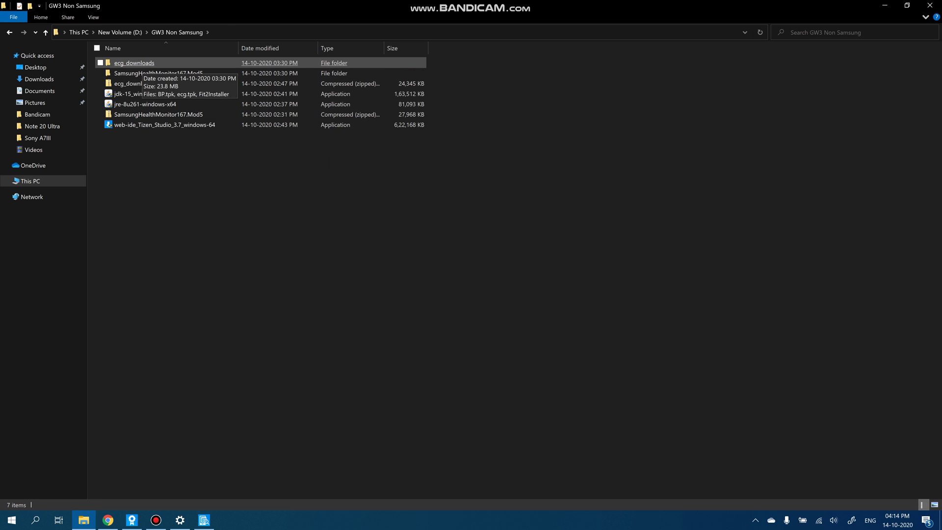
# Extract the Fit2Installer archive in ecg_downloads to its suggested folder and open the extracted folder.
pyautogui.doubleClick(134, 63)
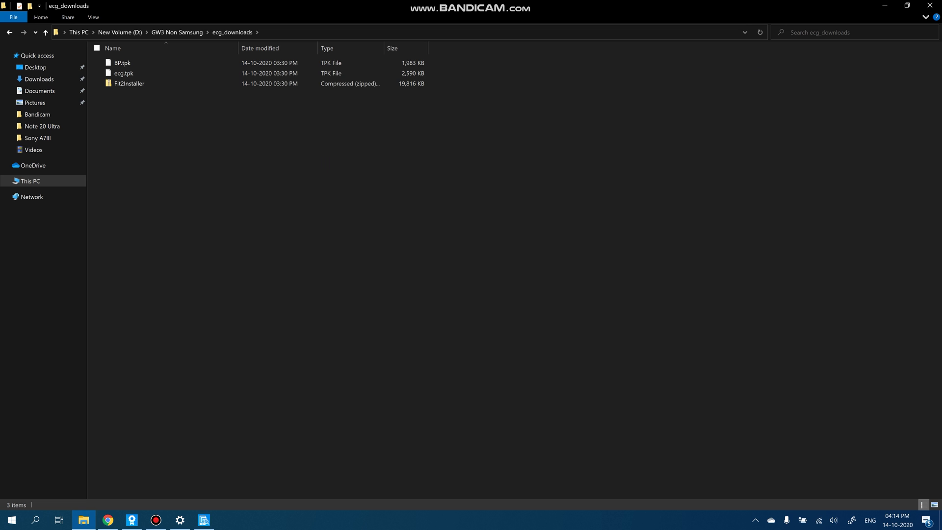
pyautogui.rightClick(140, 83)
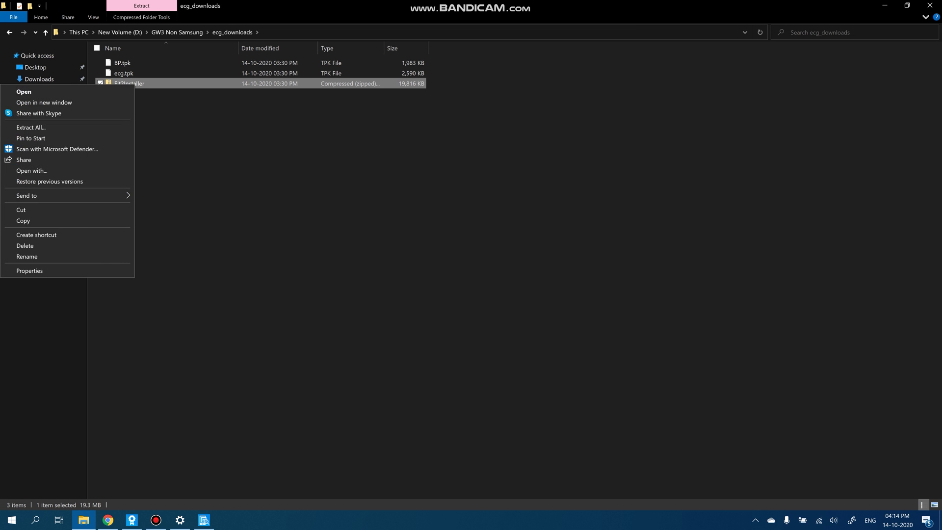
pyautogui.click(31, 127)
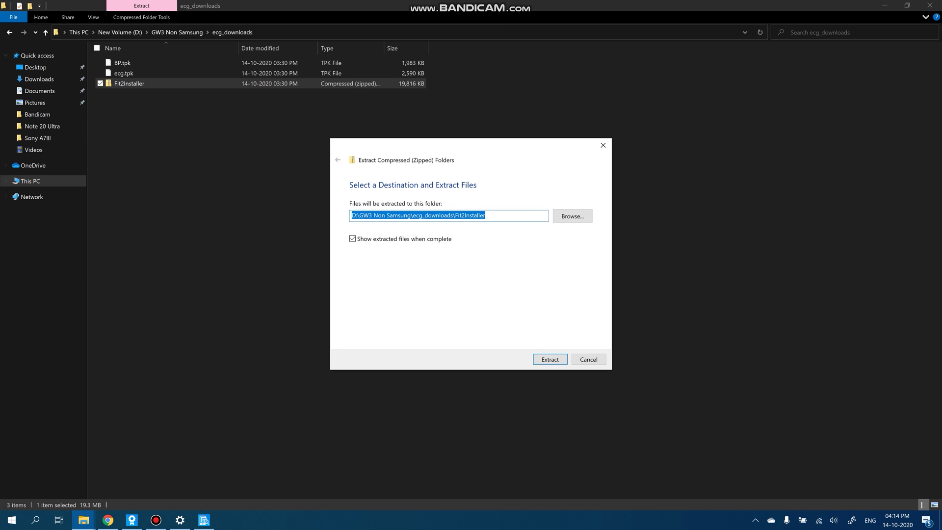
pyautogui.press('Return')
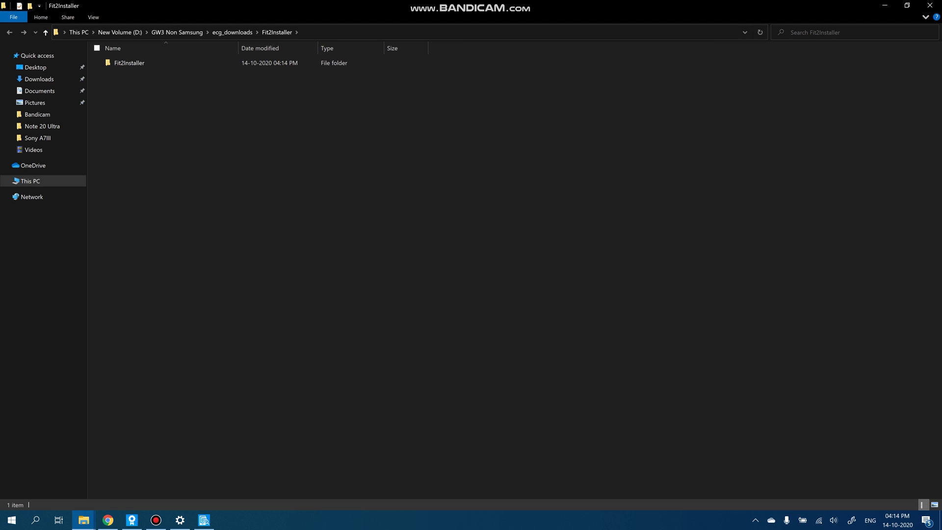
pyautogui.click(129, 62)
pyautogui.press('Return')
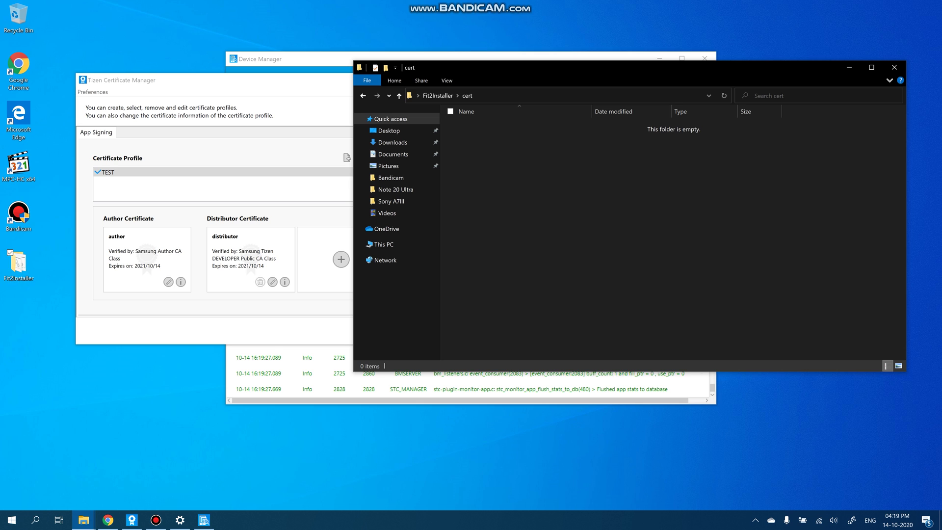
# Paste the 11 author and distributor certificate files into Fit2Installer's cert folder.
pyautogui.click(437, 95)
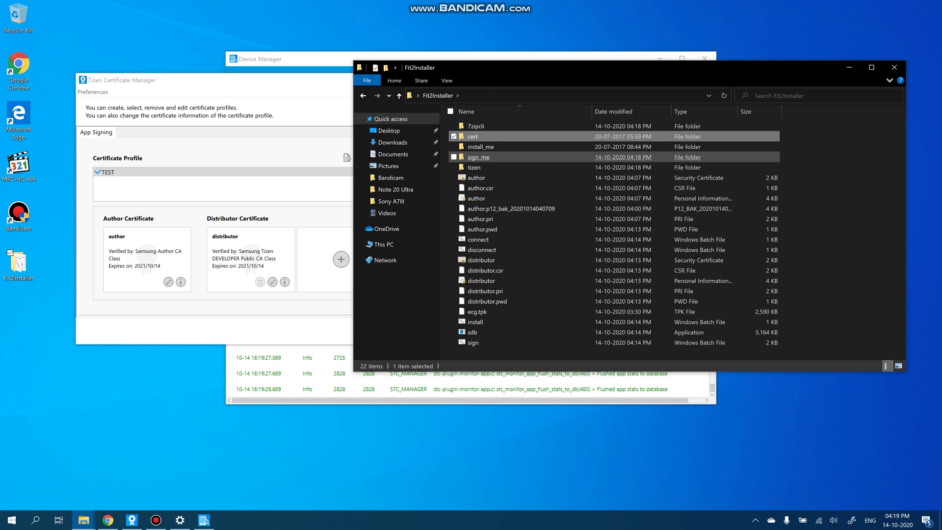
pyautogui.click(472, 136)
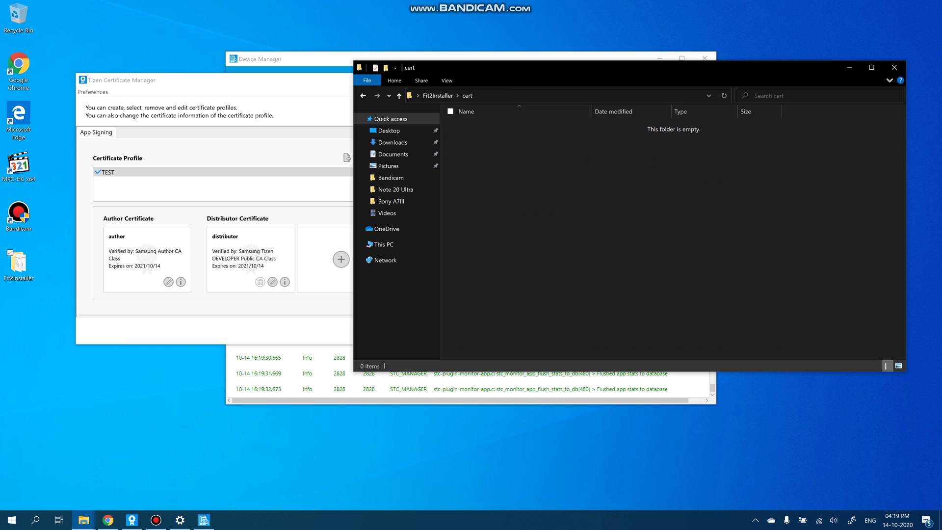
pyautogui.hotkey('ctrl', 'v')
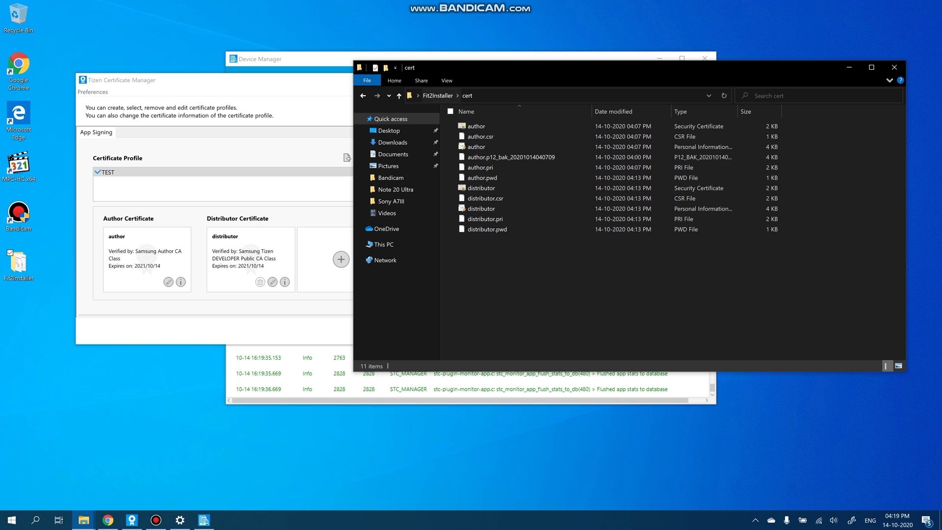
# Check that the sign_me folder contains ecg.tpk, then return to Fit2Installer.
pyautogui.click(437, 95)
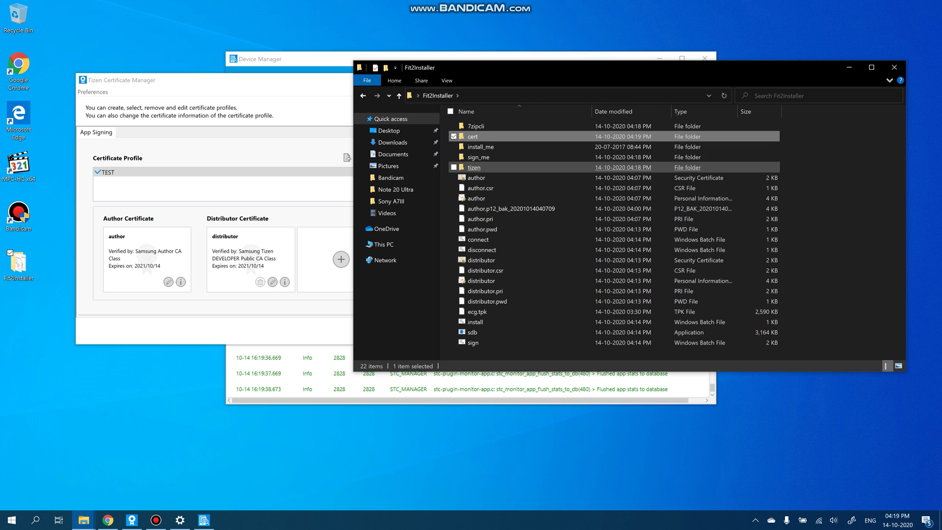
pyautogui.click(478, 156)
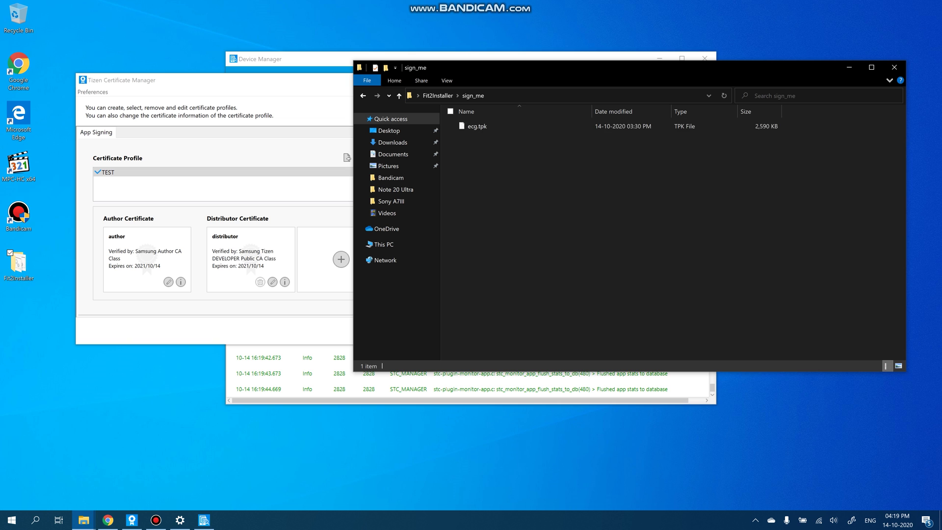
pyautogui.click(437, 95)
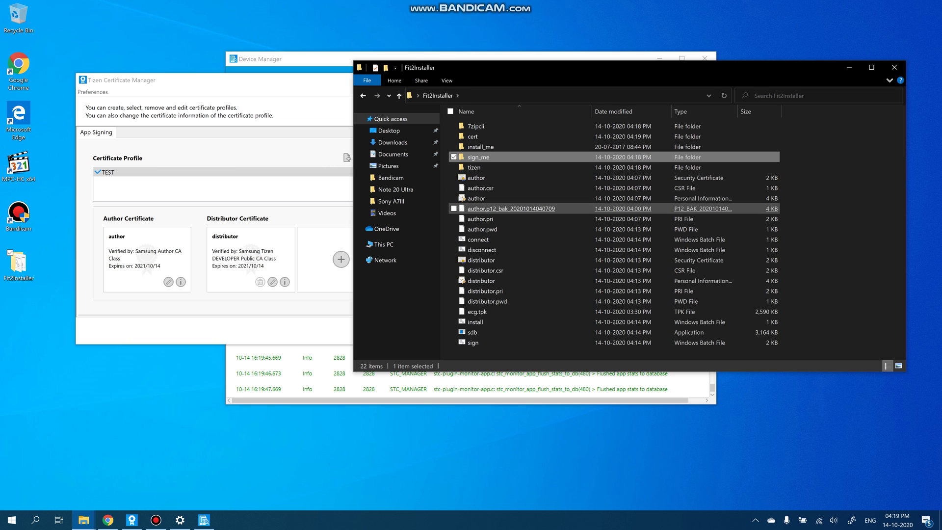
# Run sign.bat with the certificate password to re-sign ecg.tpk into install_me, then close the console.
pyautogui.doubleClick(473, 342)
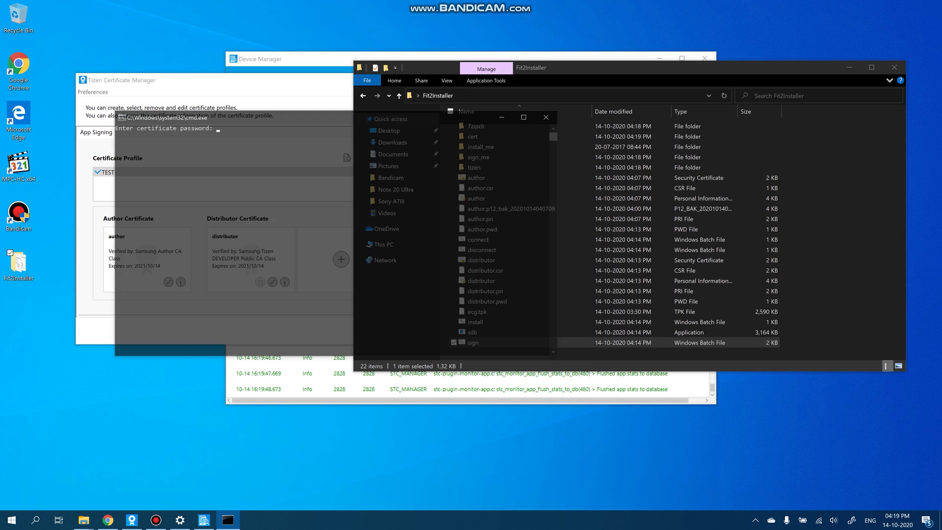
pyautogui.press('Escape')
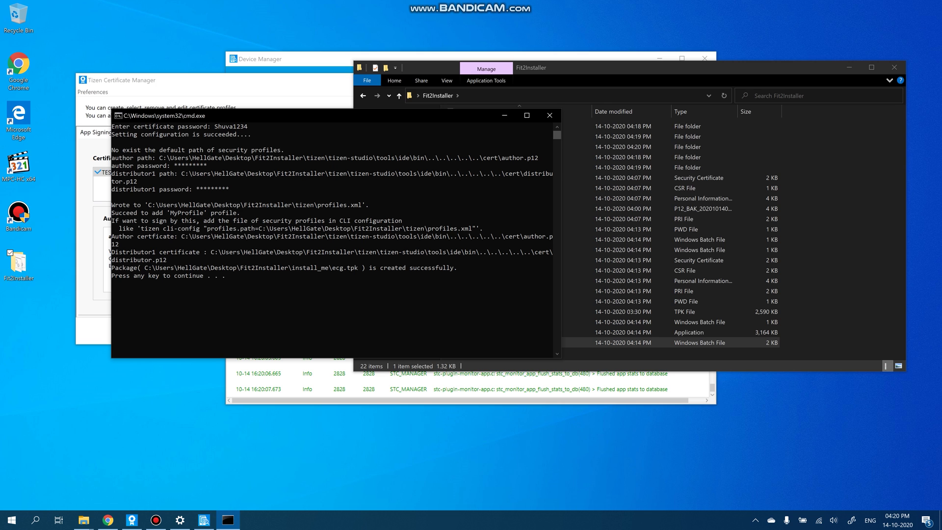
pyautogui.click(253, 267)
pyautogui.press('Escape')
pyautogui.click(549, 115)
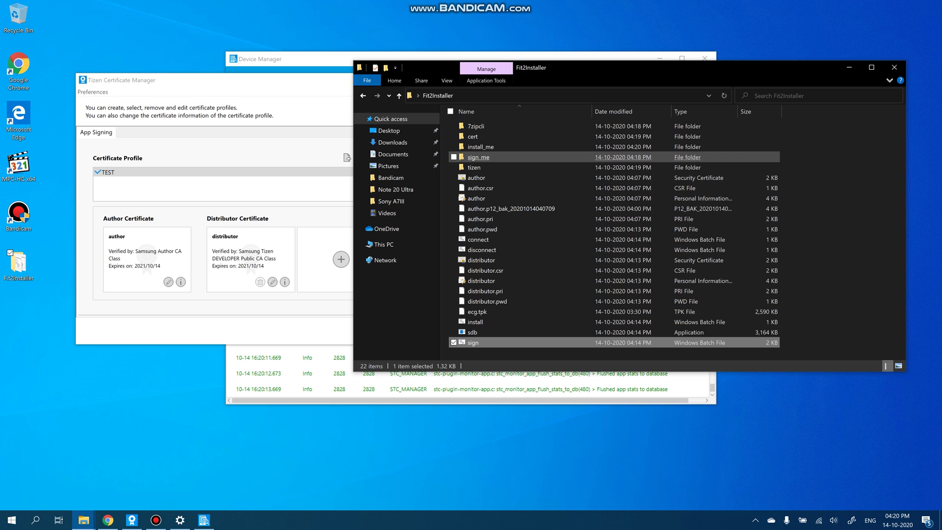
# Verify the newly signed ecg.tpk in install_me and bring Device Manager forward.
pyautogui.doubleClick(474, 146)
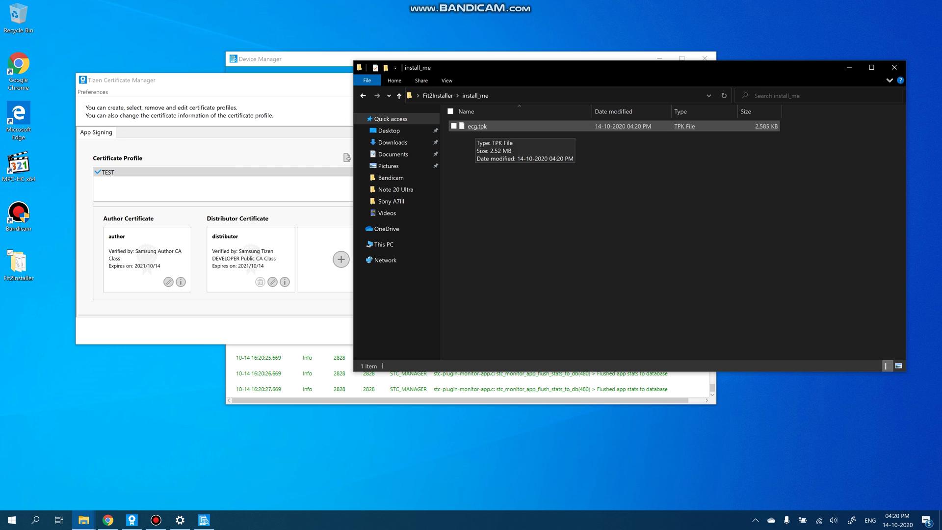
pyautogui.click(294, 59)
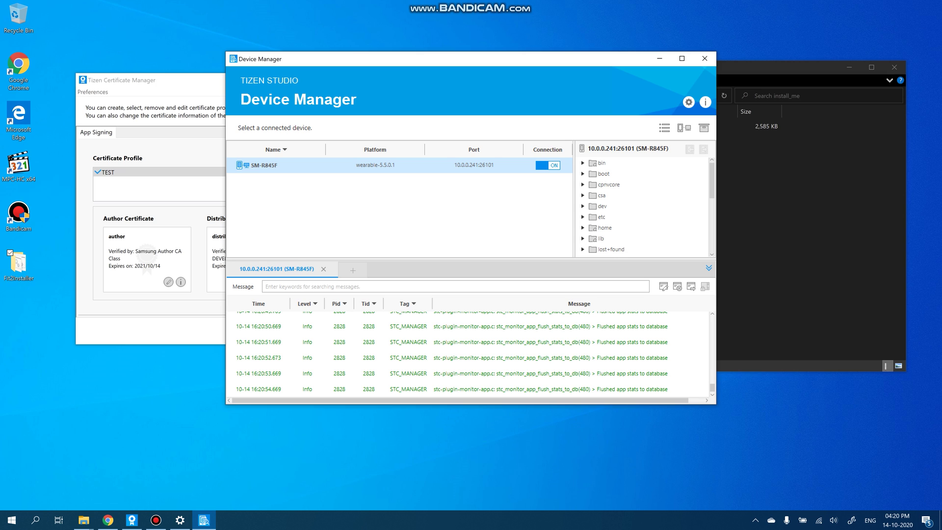
pyautogui.rightClick(346, 167)
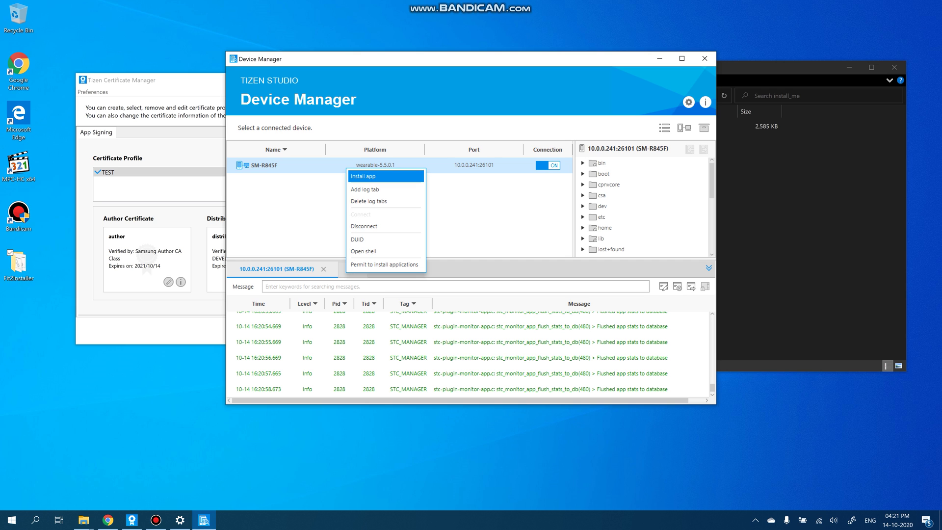
pyautogui.click(362, 176)
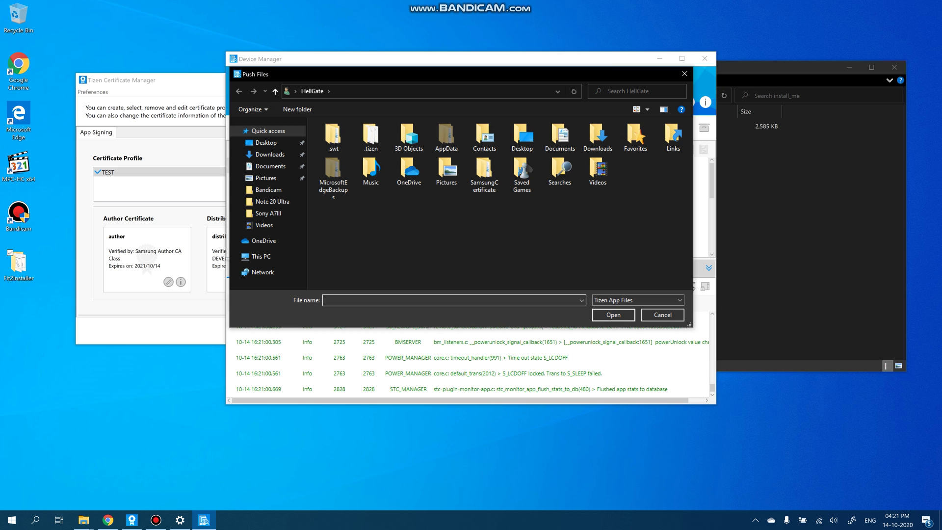
pyautogui.click(266, 142)
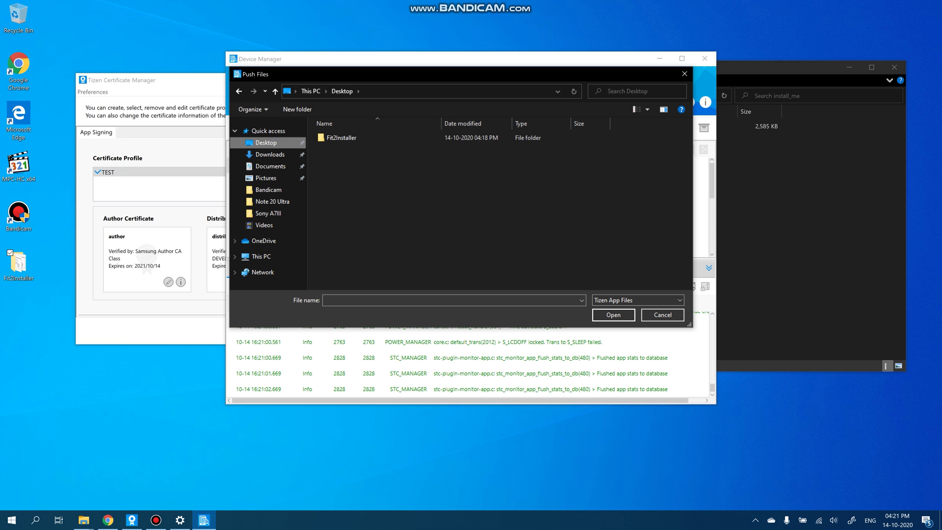
pyautogui.doubleClick(338, 137)
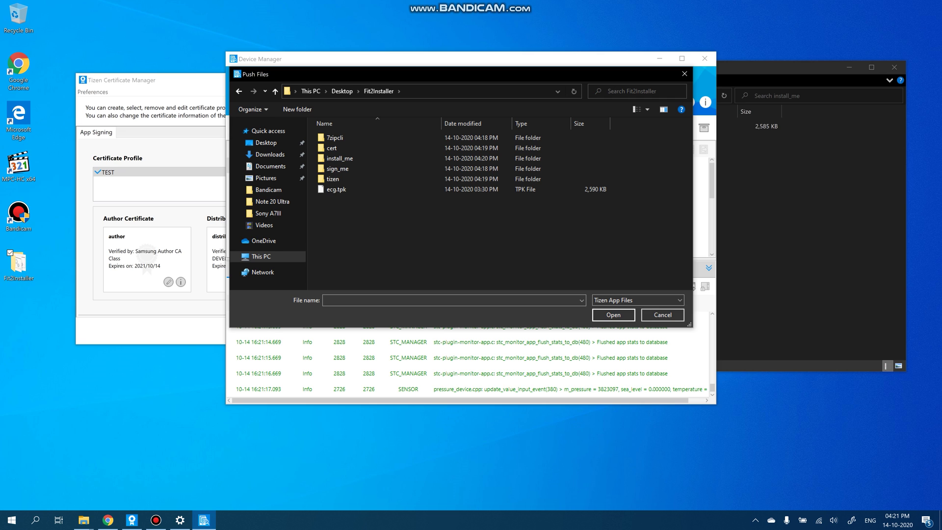
pyautogui.doubleClick(339, 158)
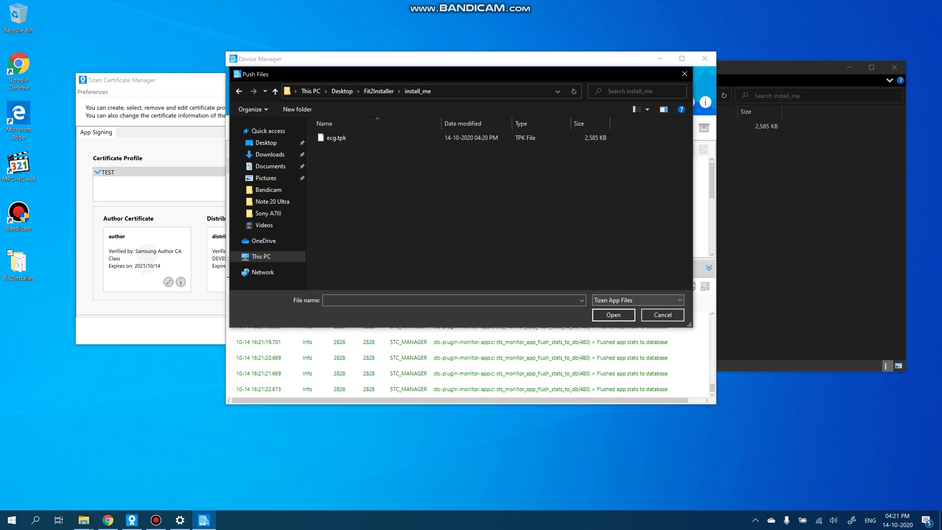
pyautogui.click(684, 73)
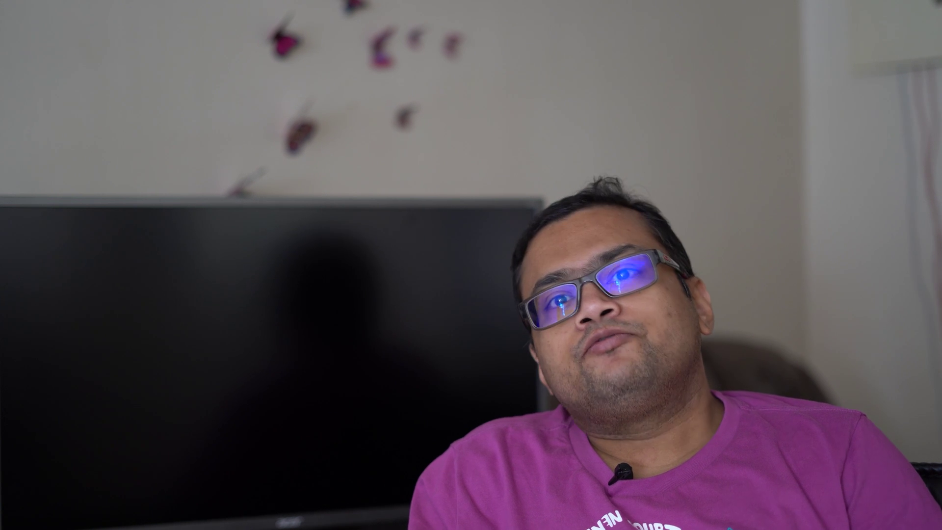